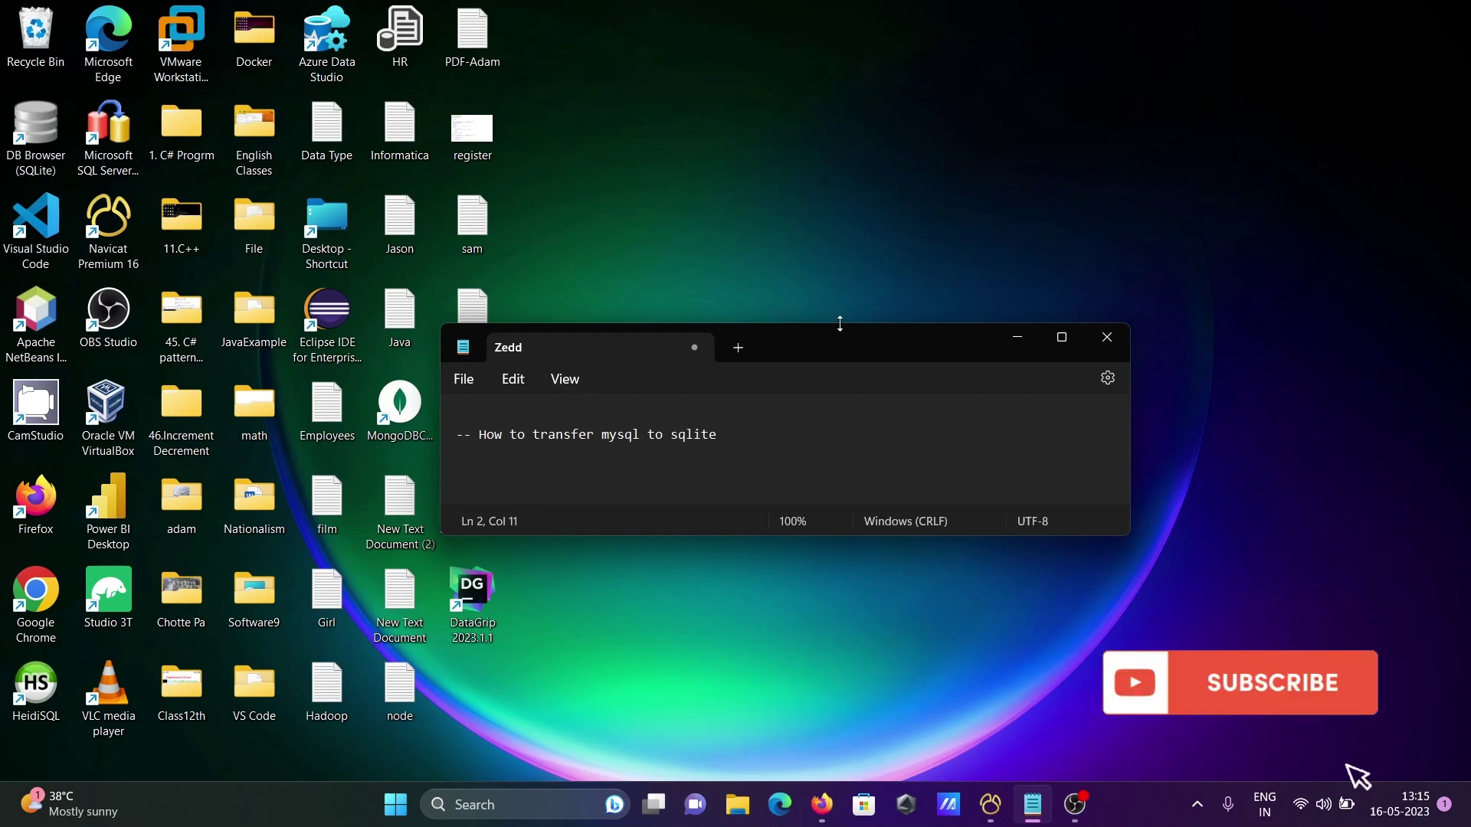
- Bring Navicat forward and open SQLite_Conn's main database, showing its single table sam
click(991, 805)
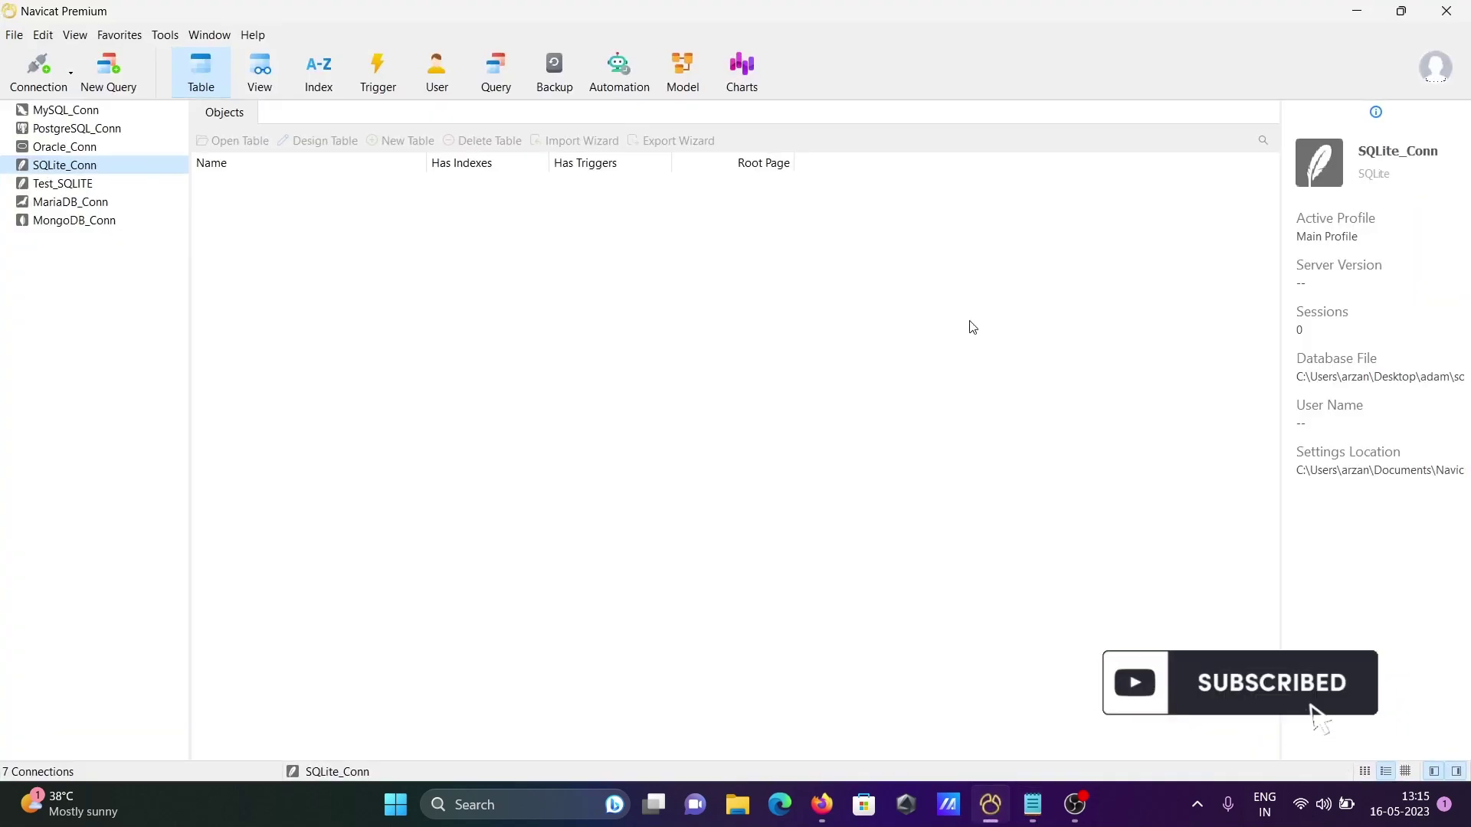
double_click(51, 171)
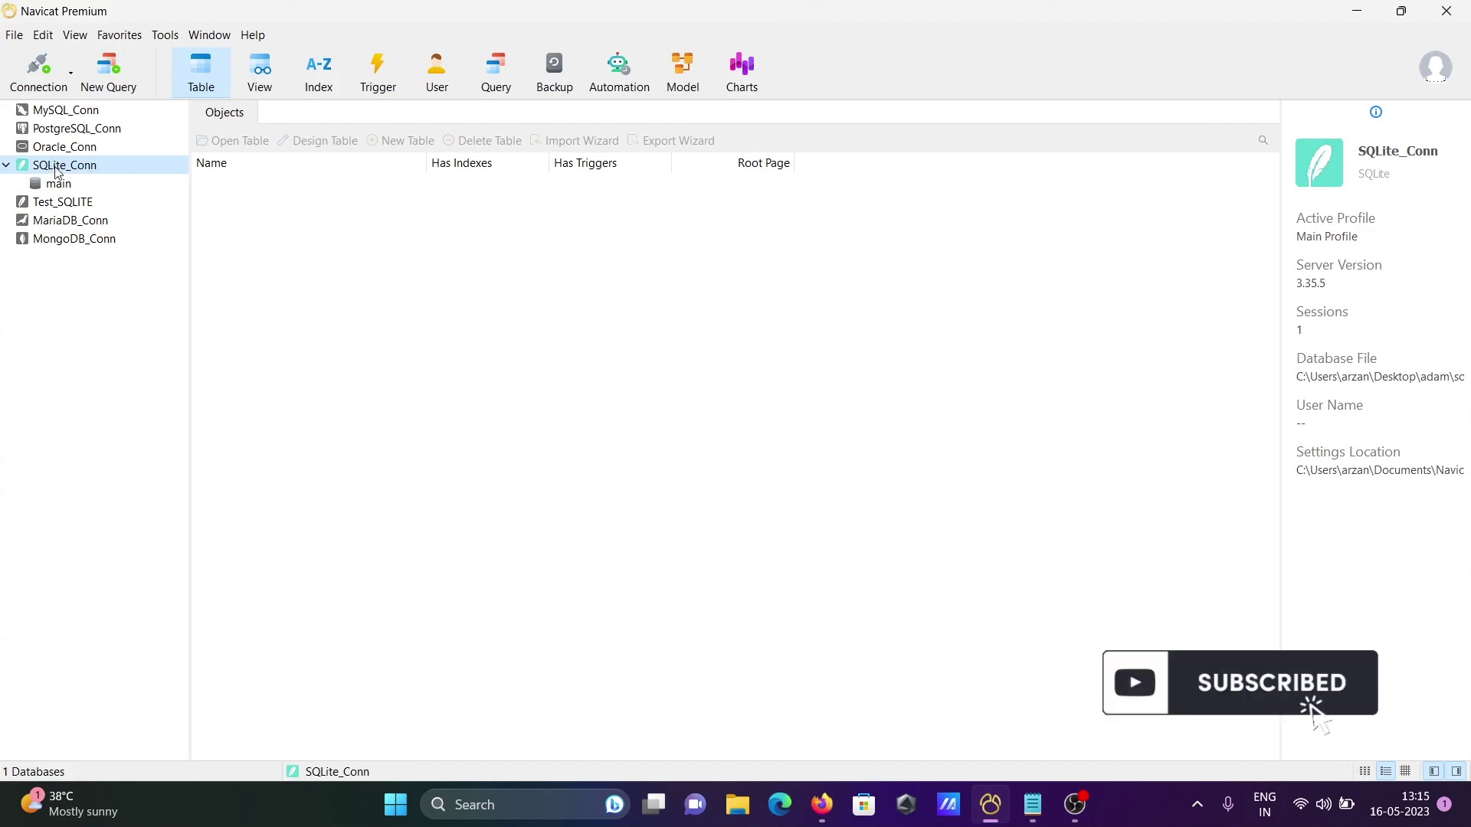
double_click(55, 186)
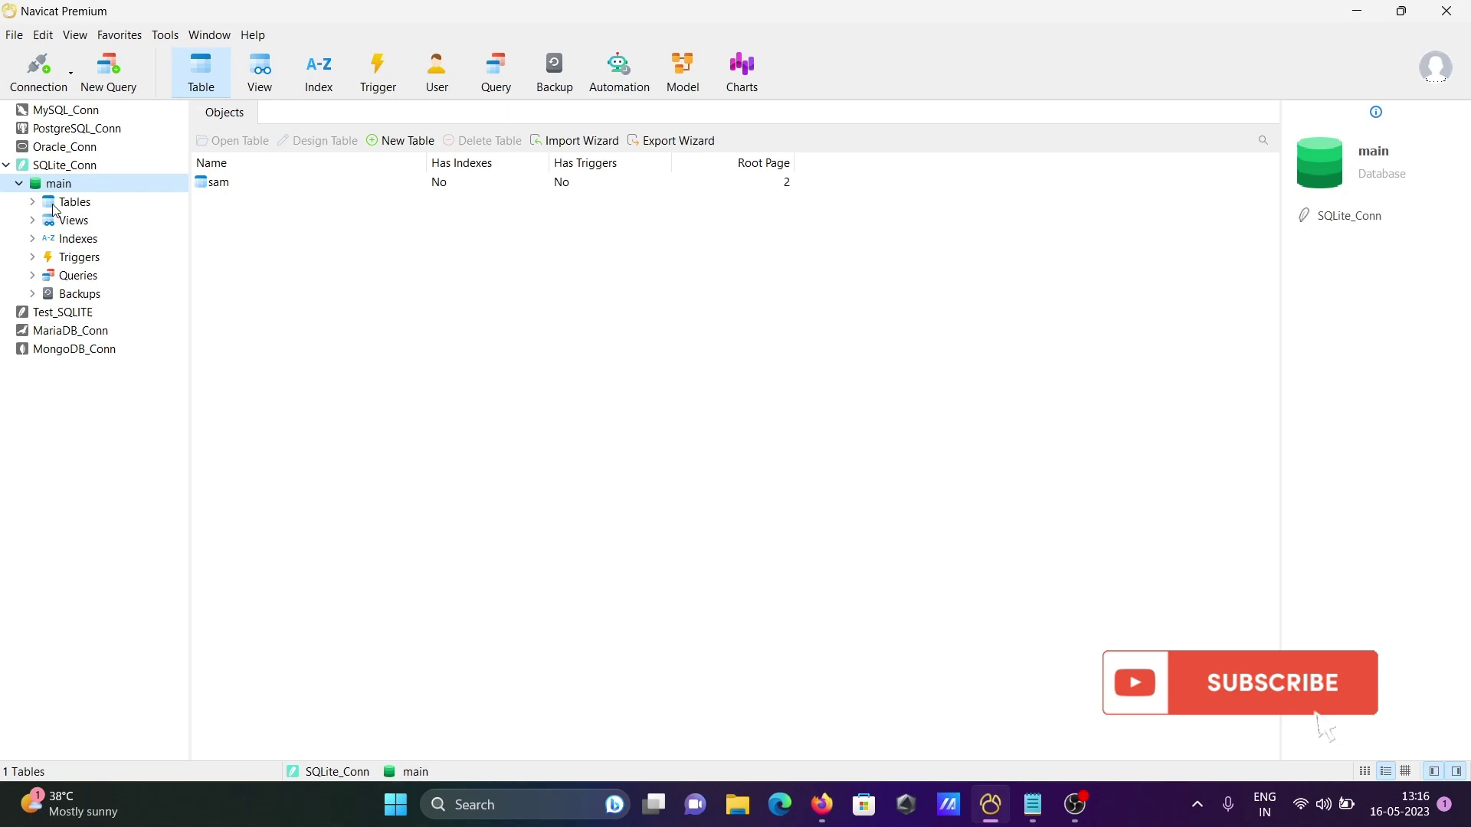
double_click(55, 206)
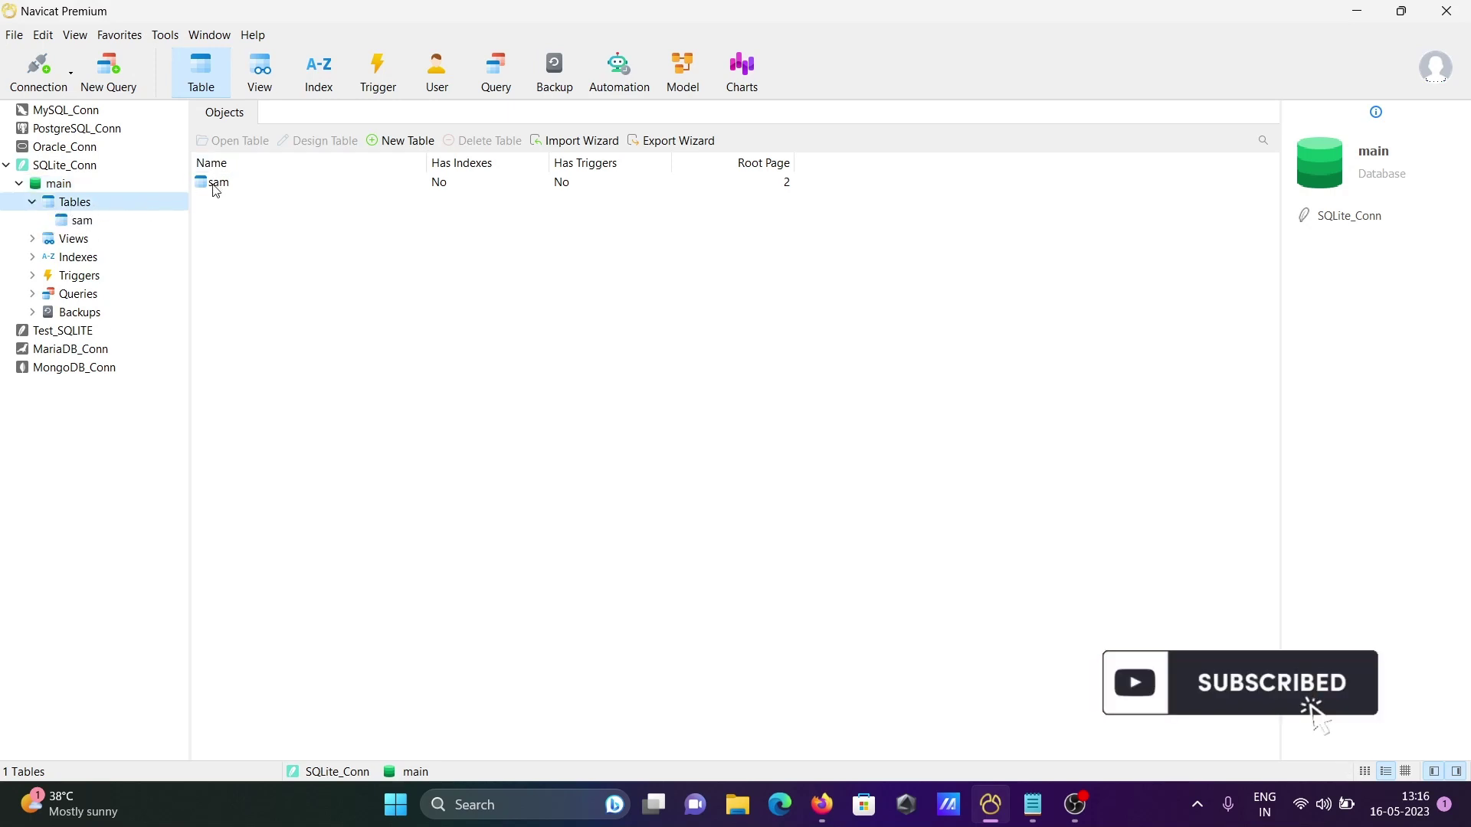
double_click(64, 204)
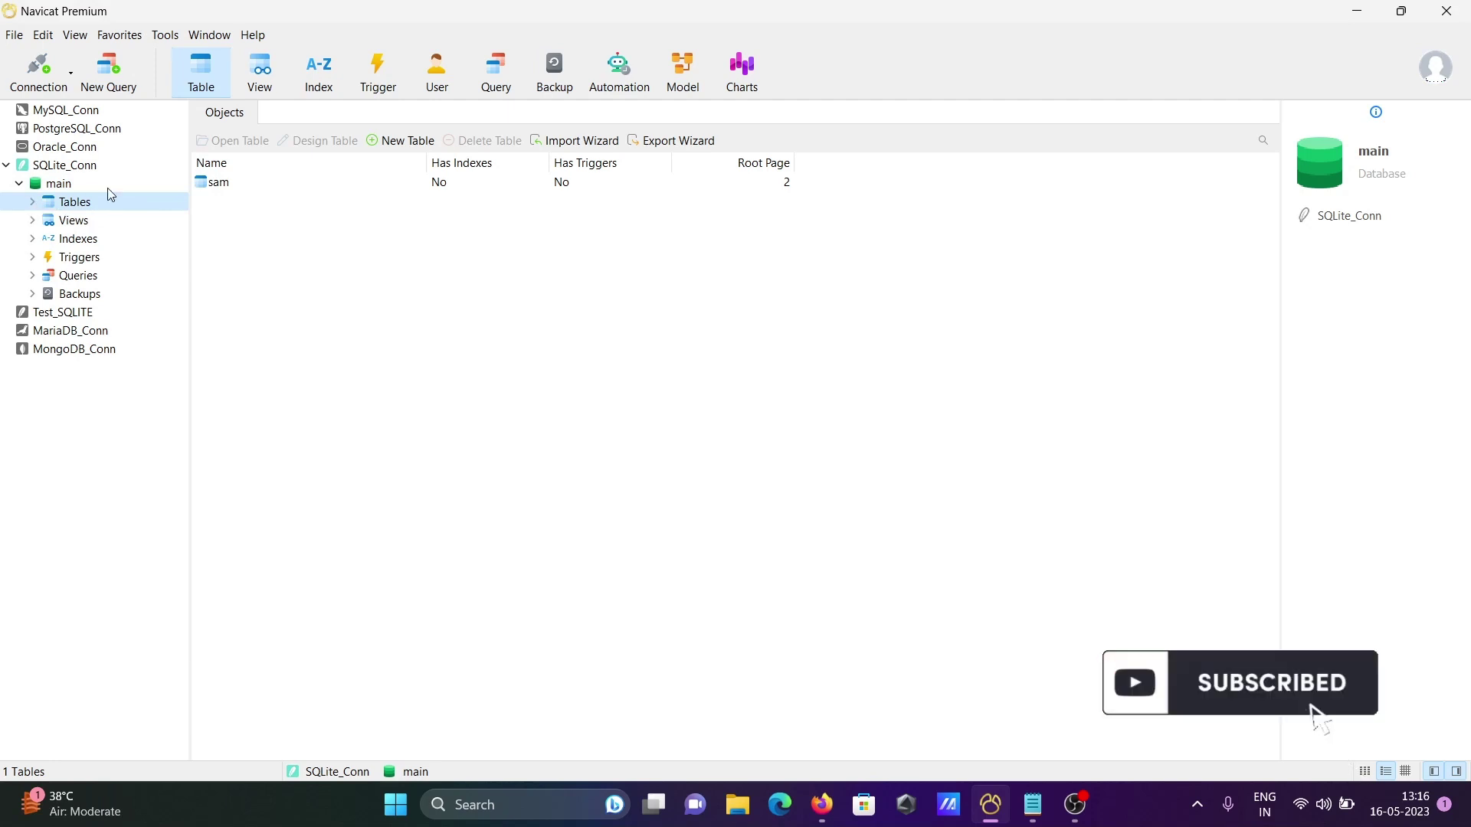
- Open MySQL_Conn and its sakila database to list the 17 sakila tables
double_click(60, 112)
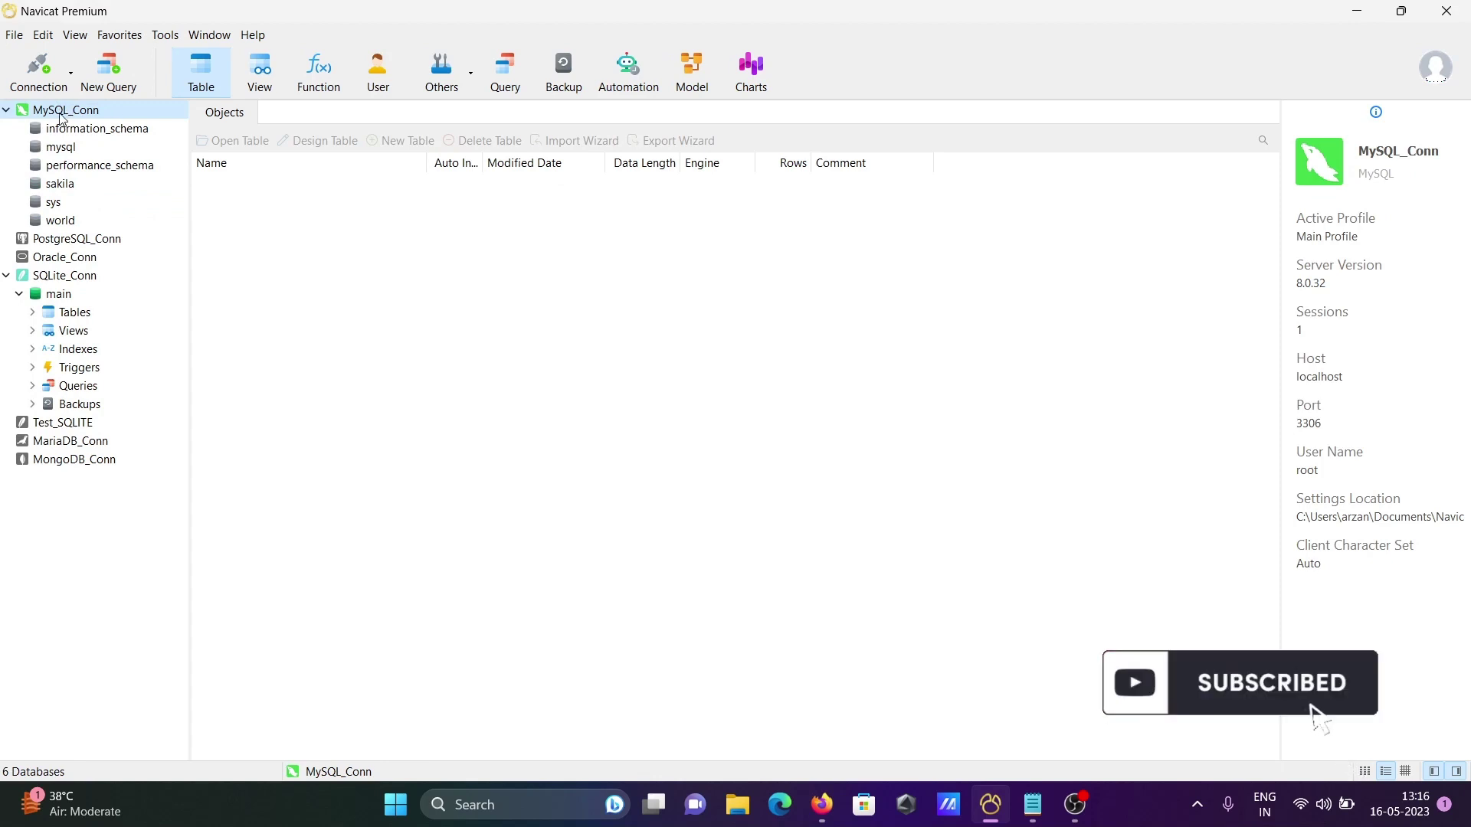
double_click(38, 187)
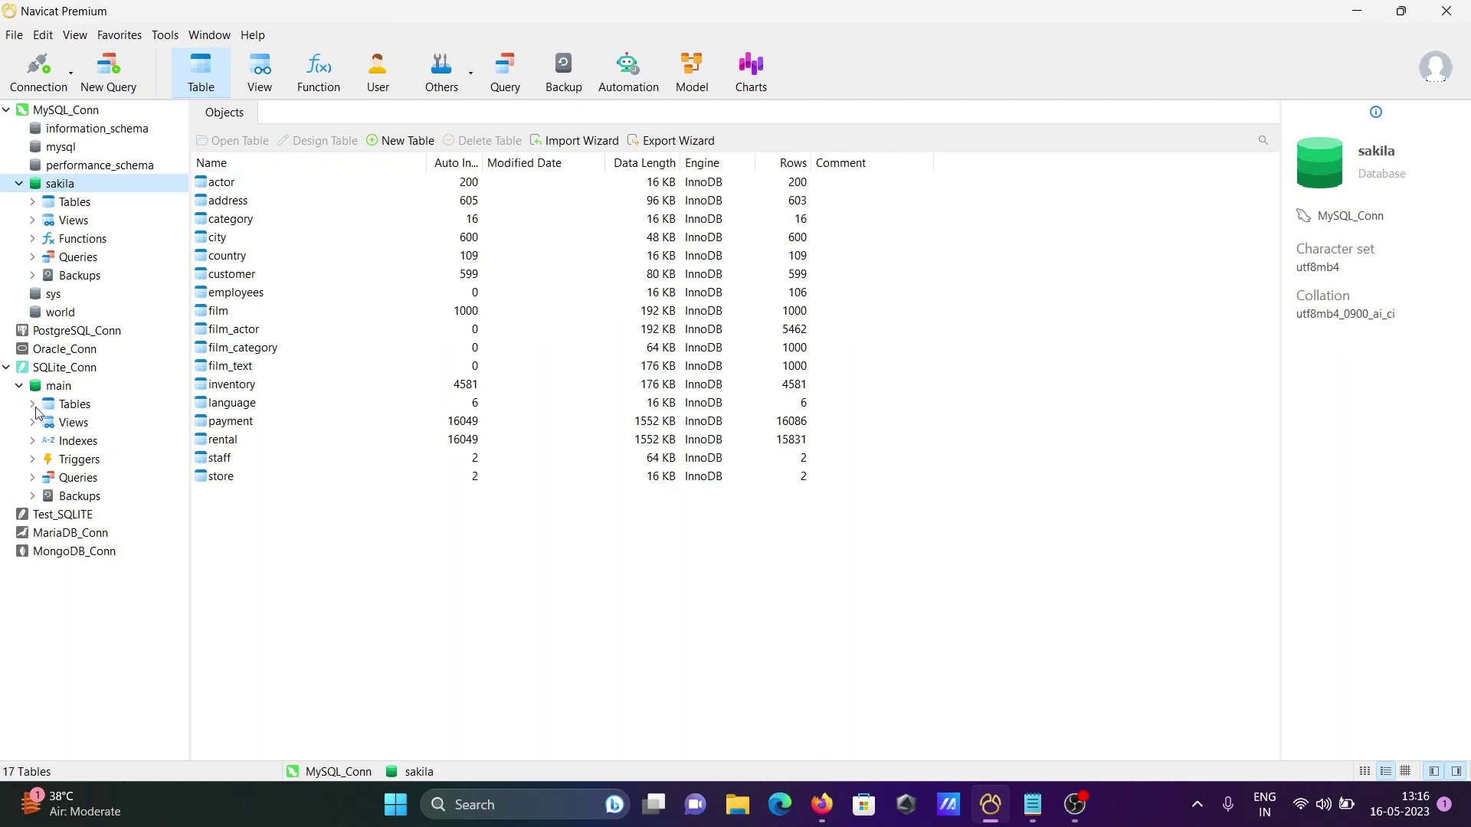
- Start Tools > Data Transfer with MySQL_Conn's sakila database as the source
click(166, 36)
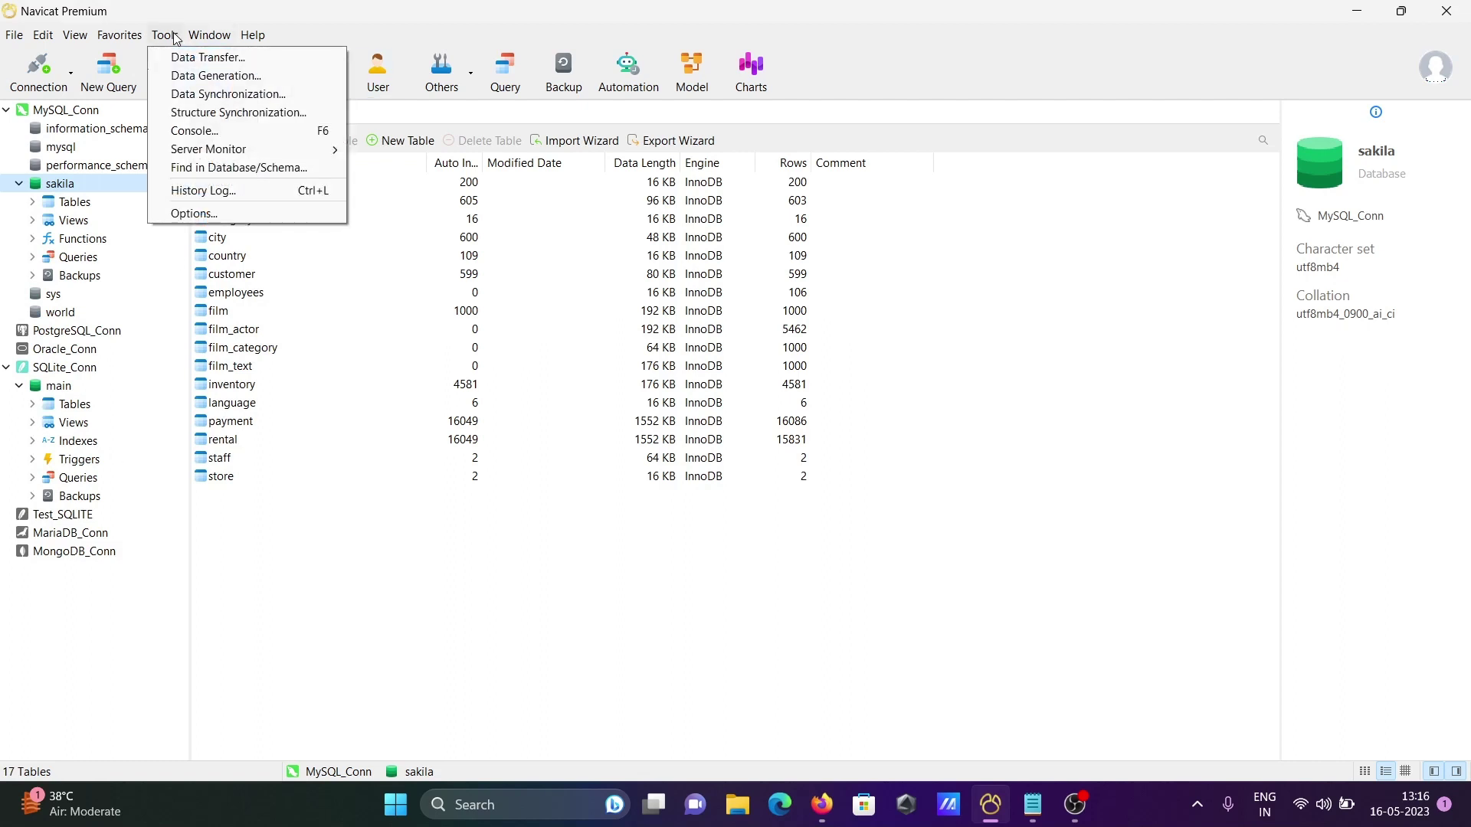
click(178, 58)
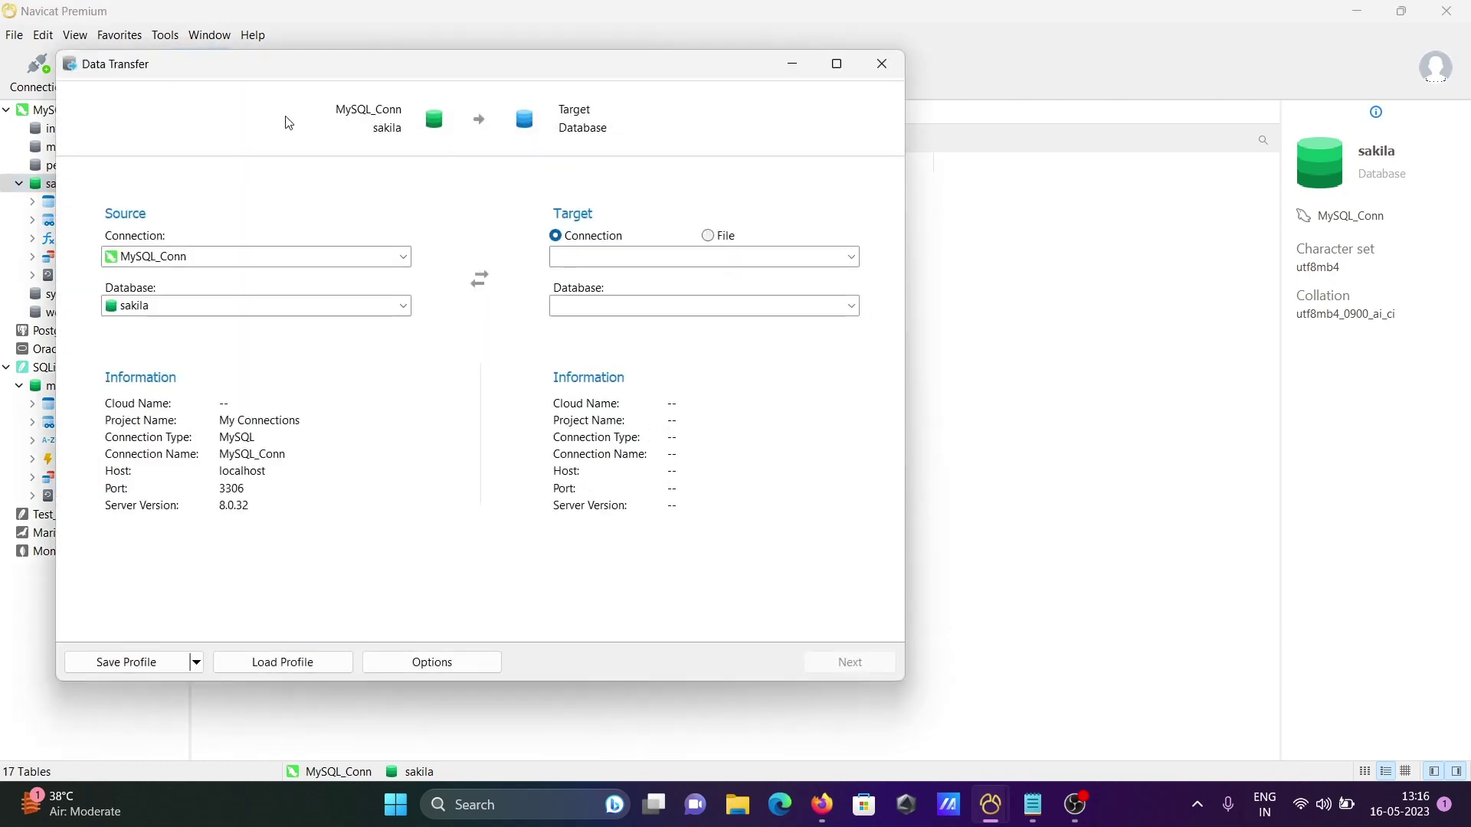
click(380, 254)
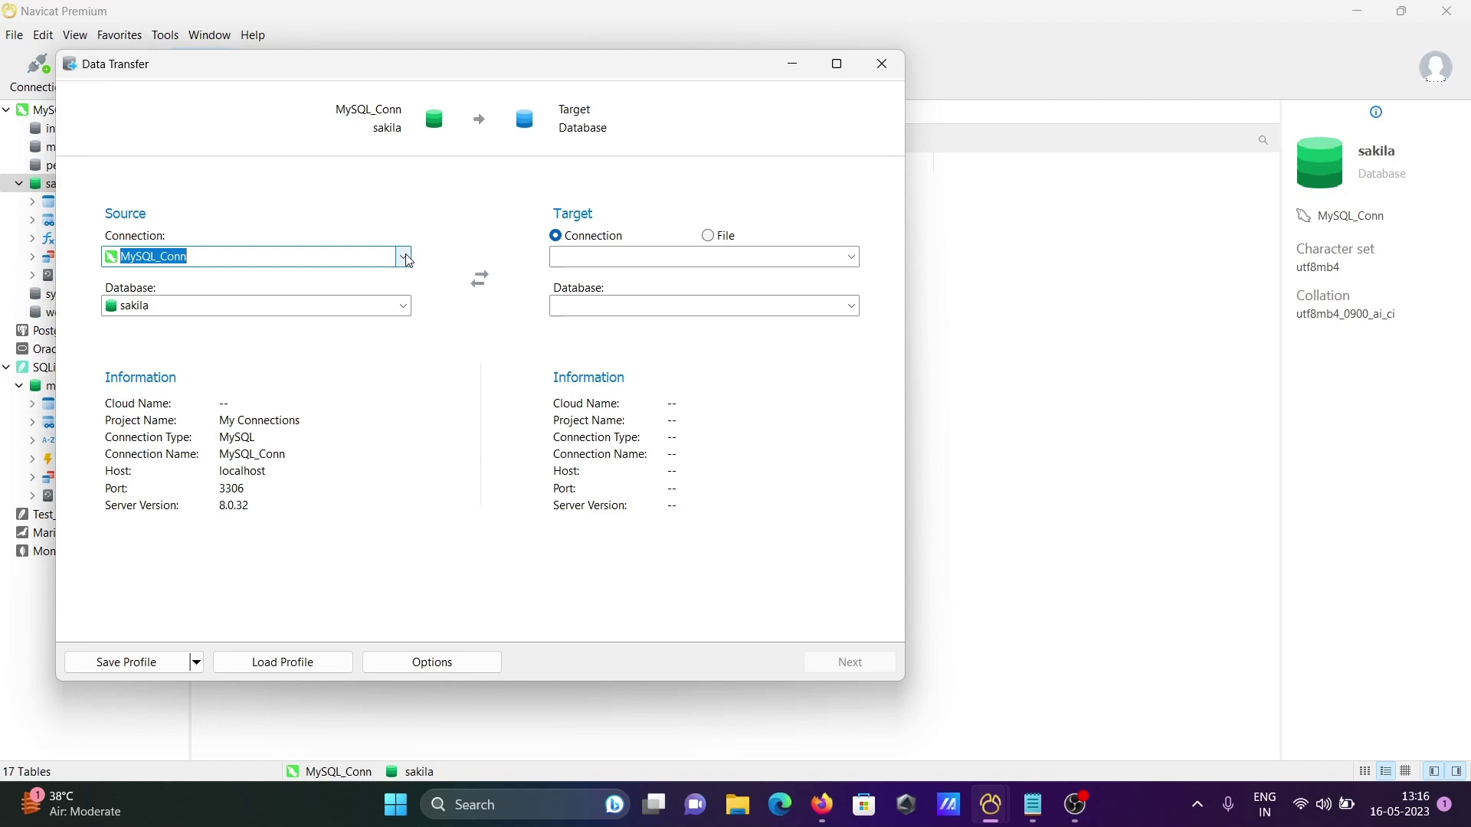
click(403, 256)
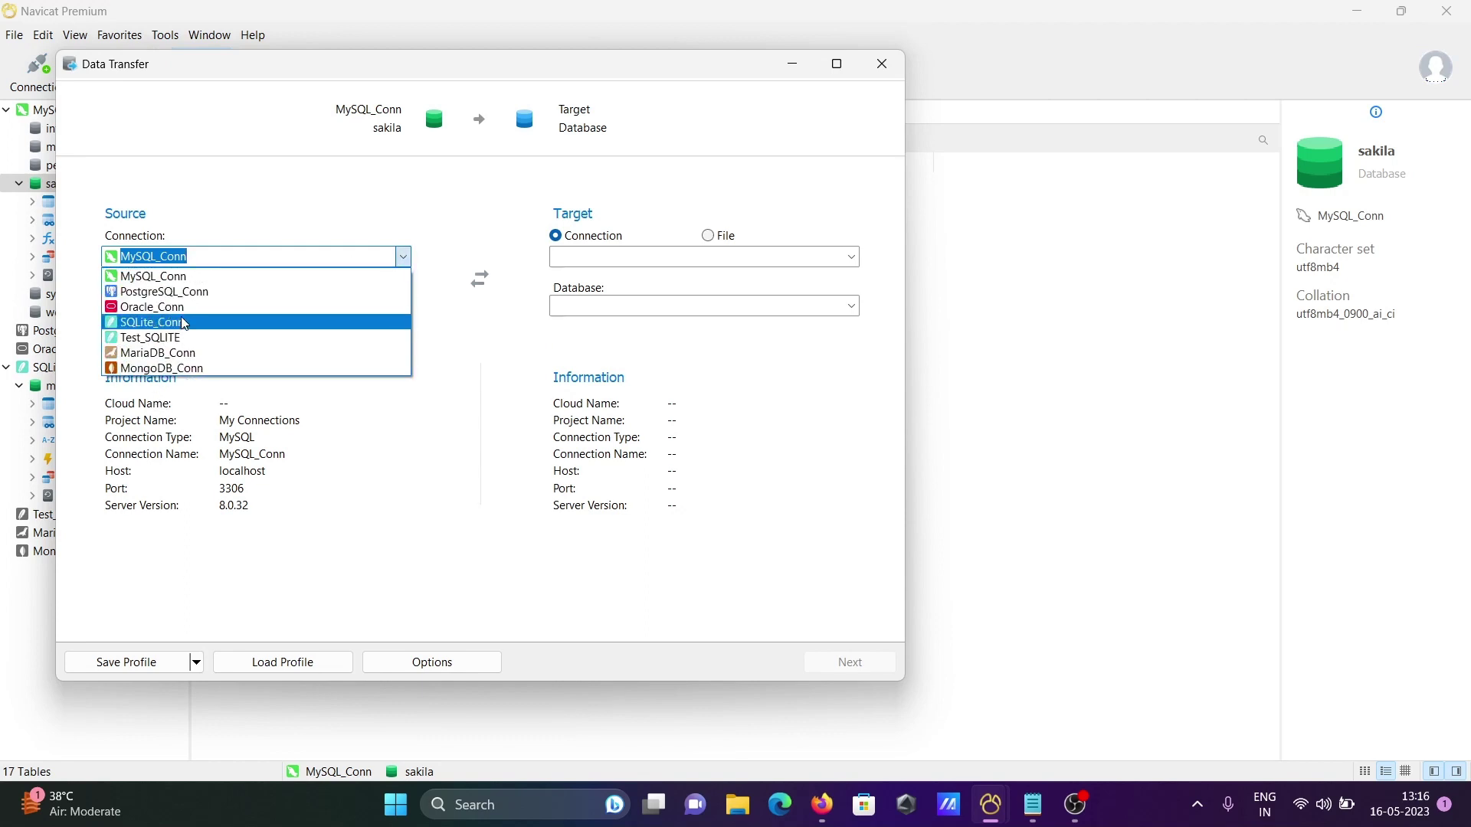
click(175, 279)
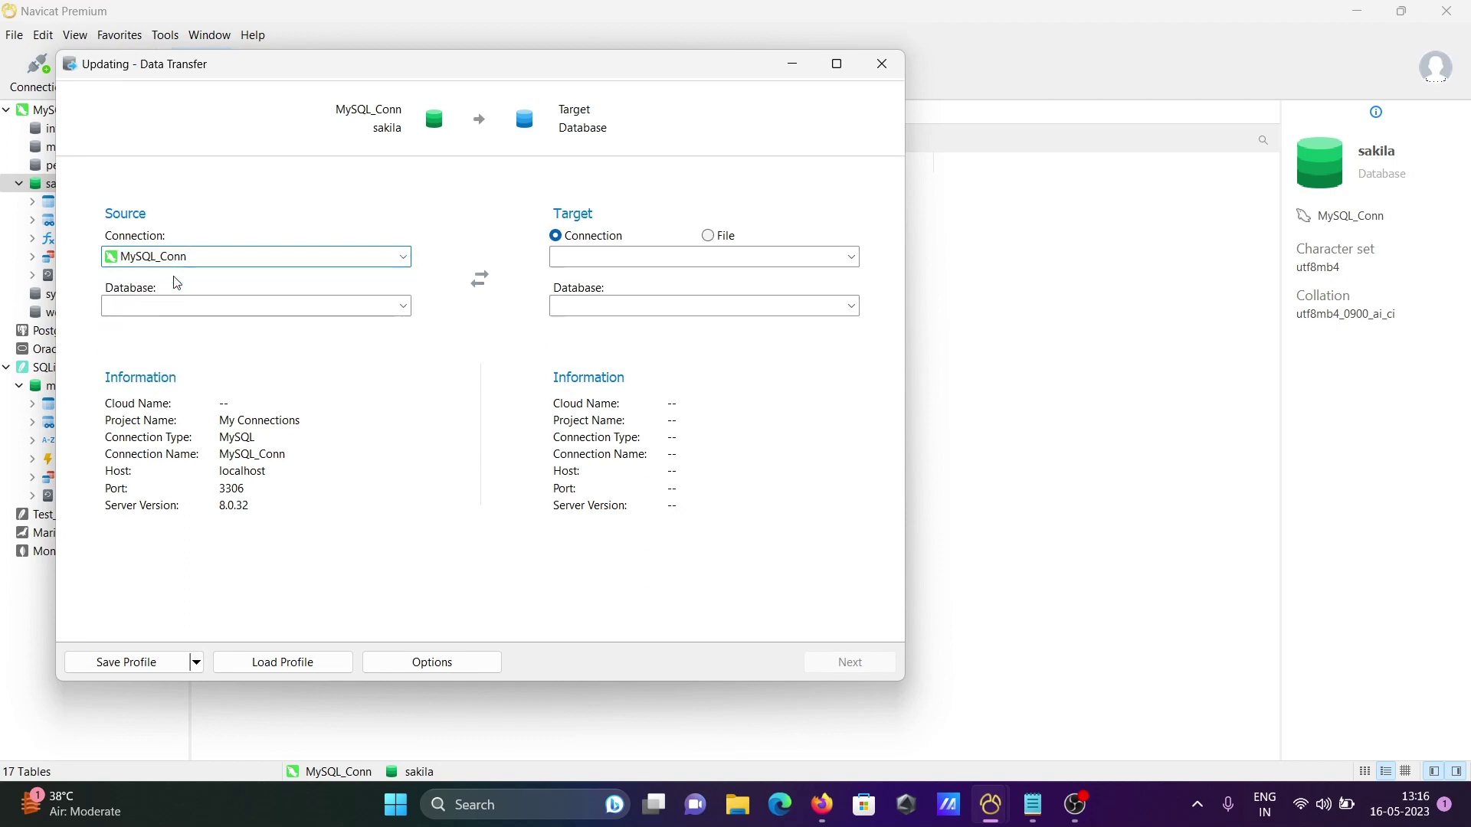
click(402, 306)
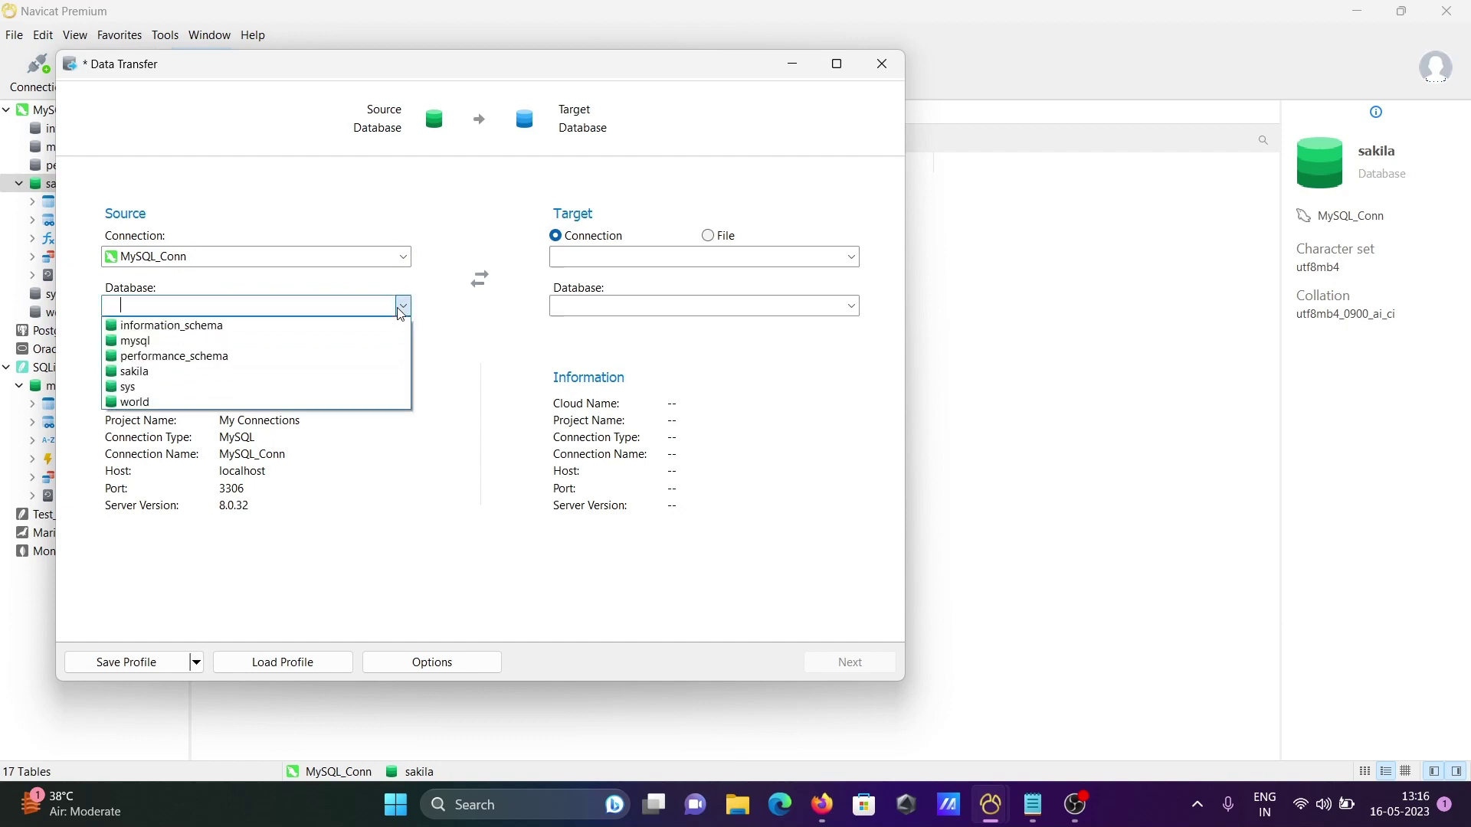
click(172, 371)
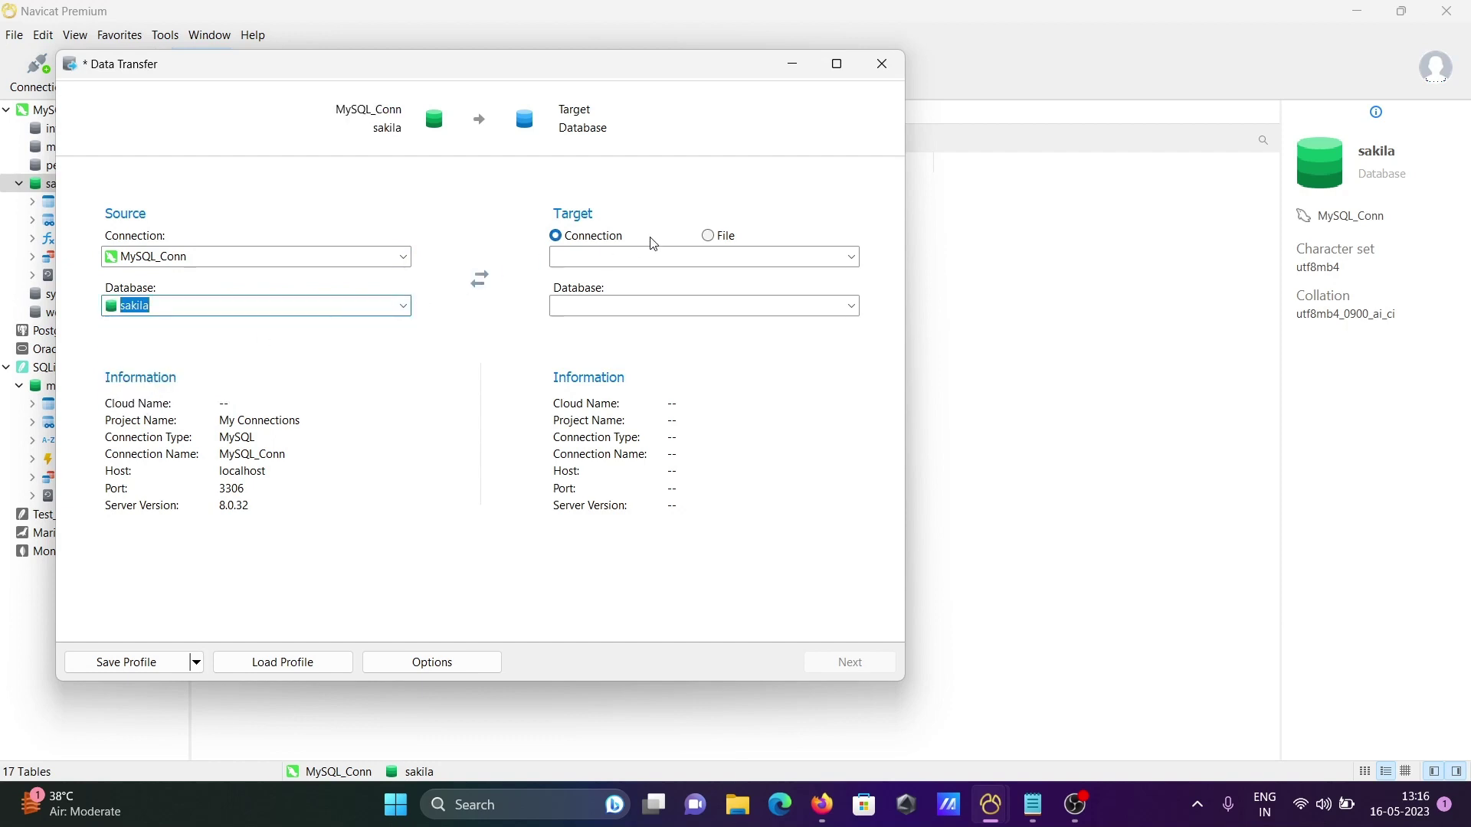
- Set the transfer target to SQLite_Conn's main database
click(850, 258)
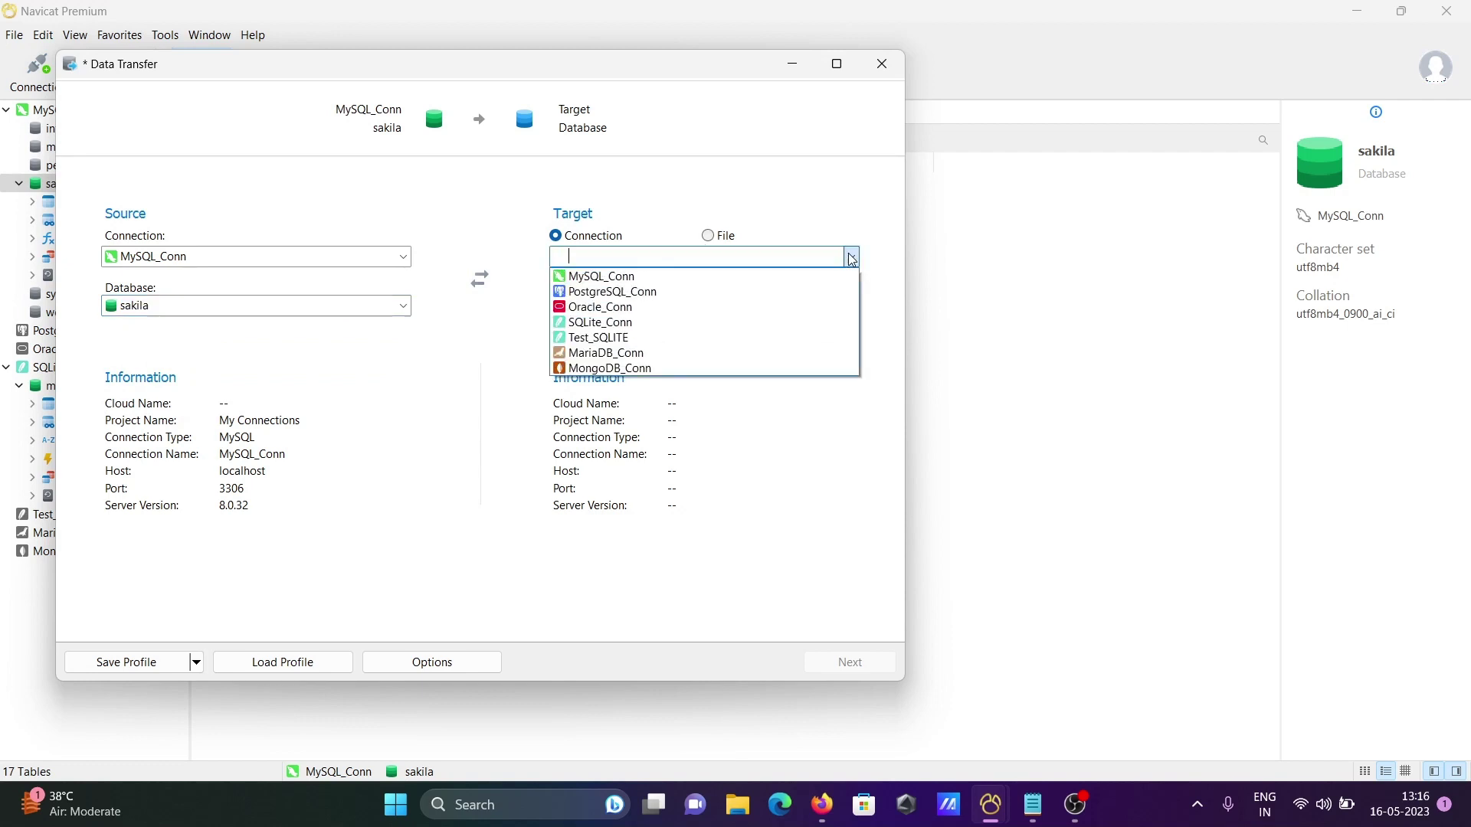
click(617, 324)
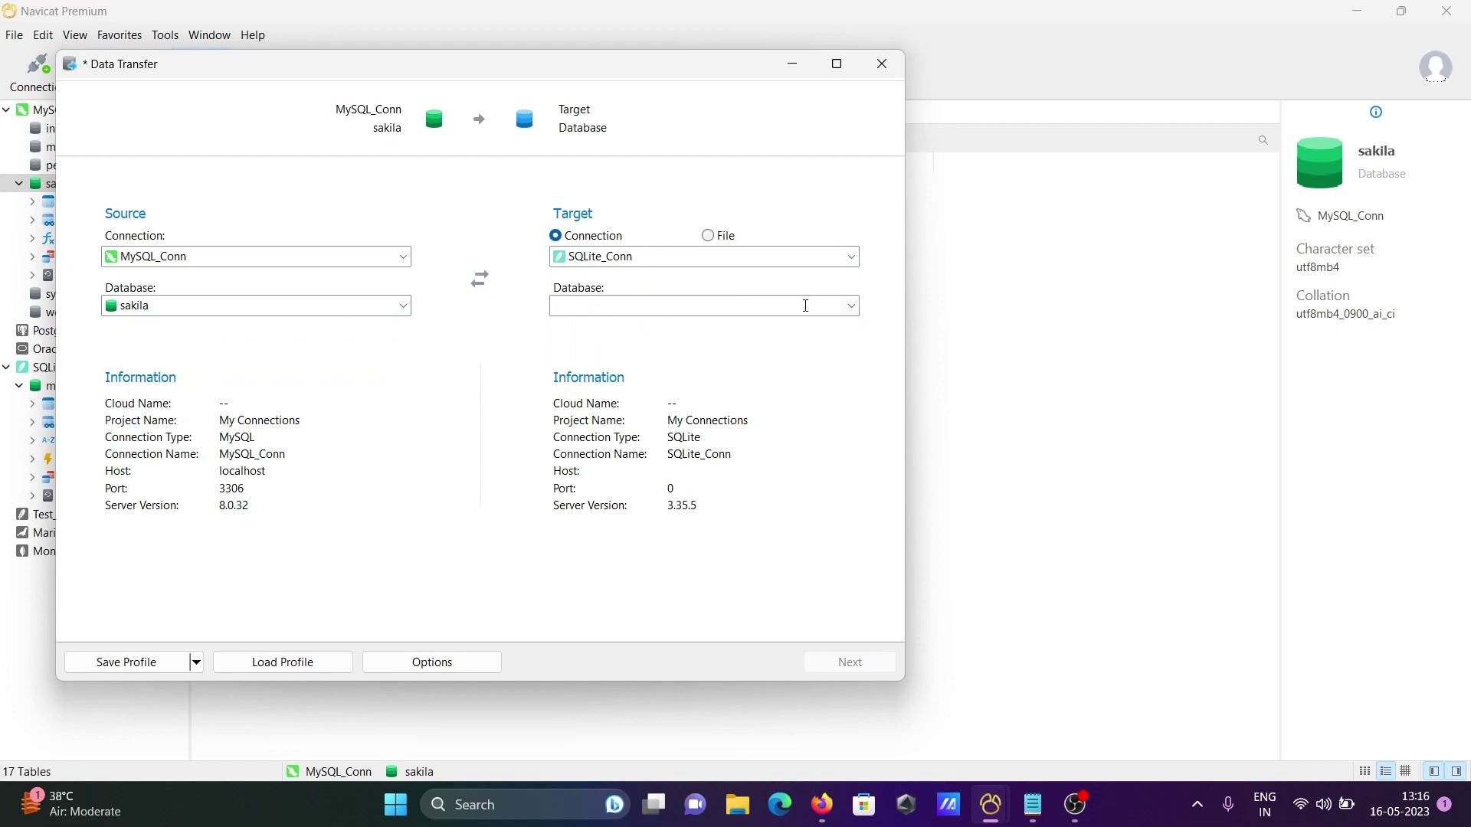
click(851, 307)
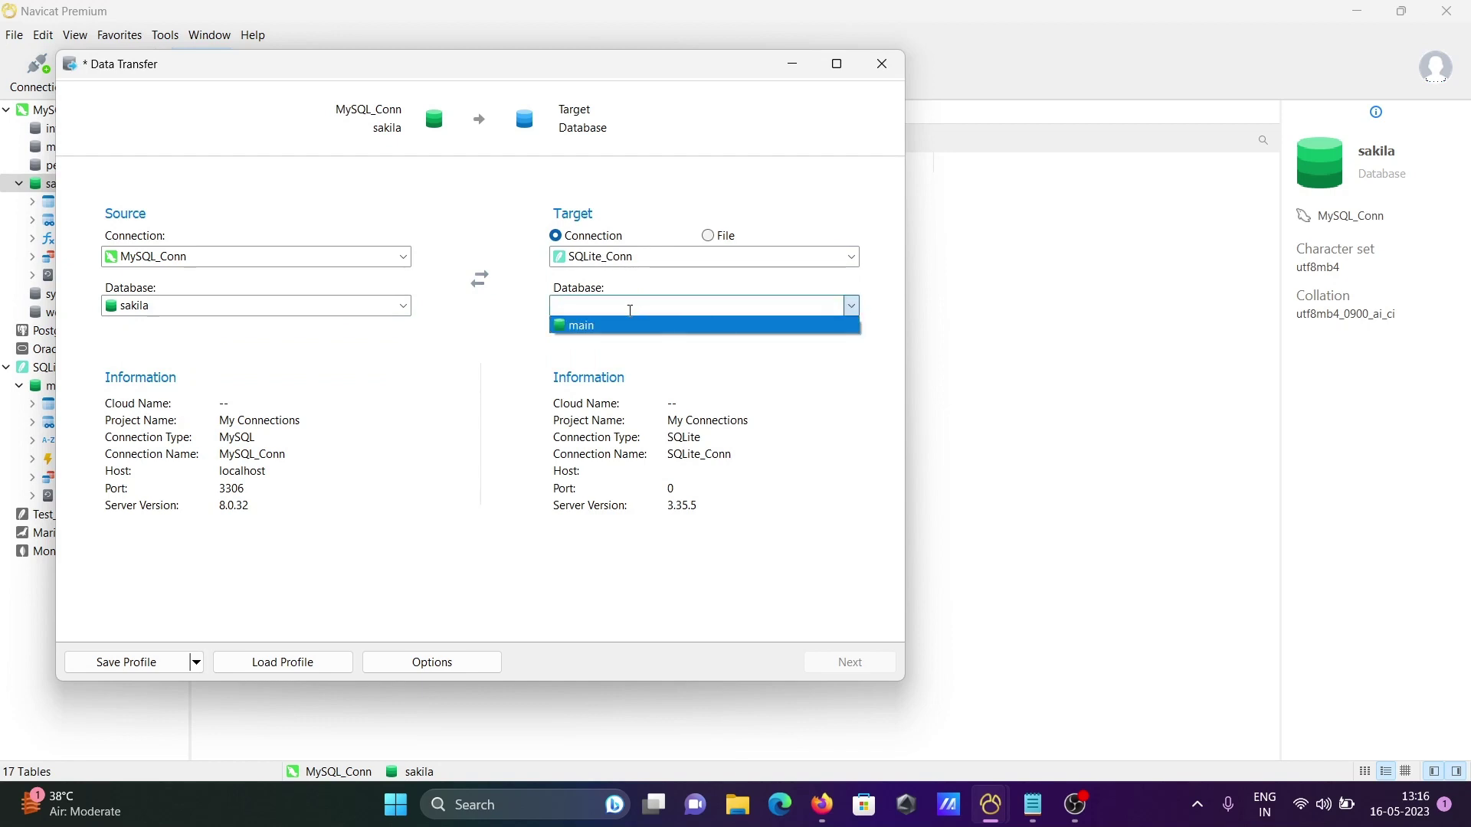
click(578, 327)
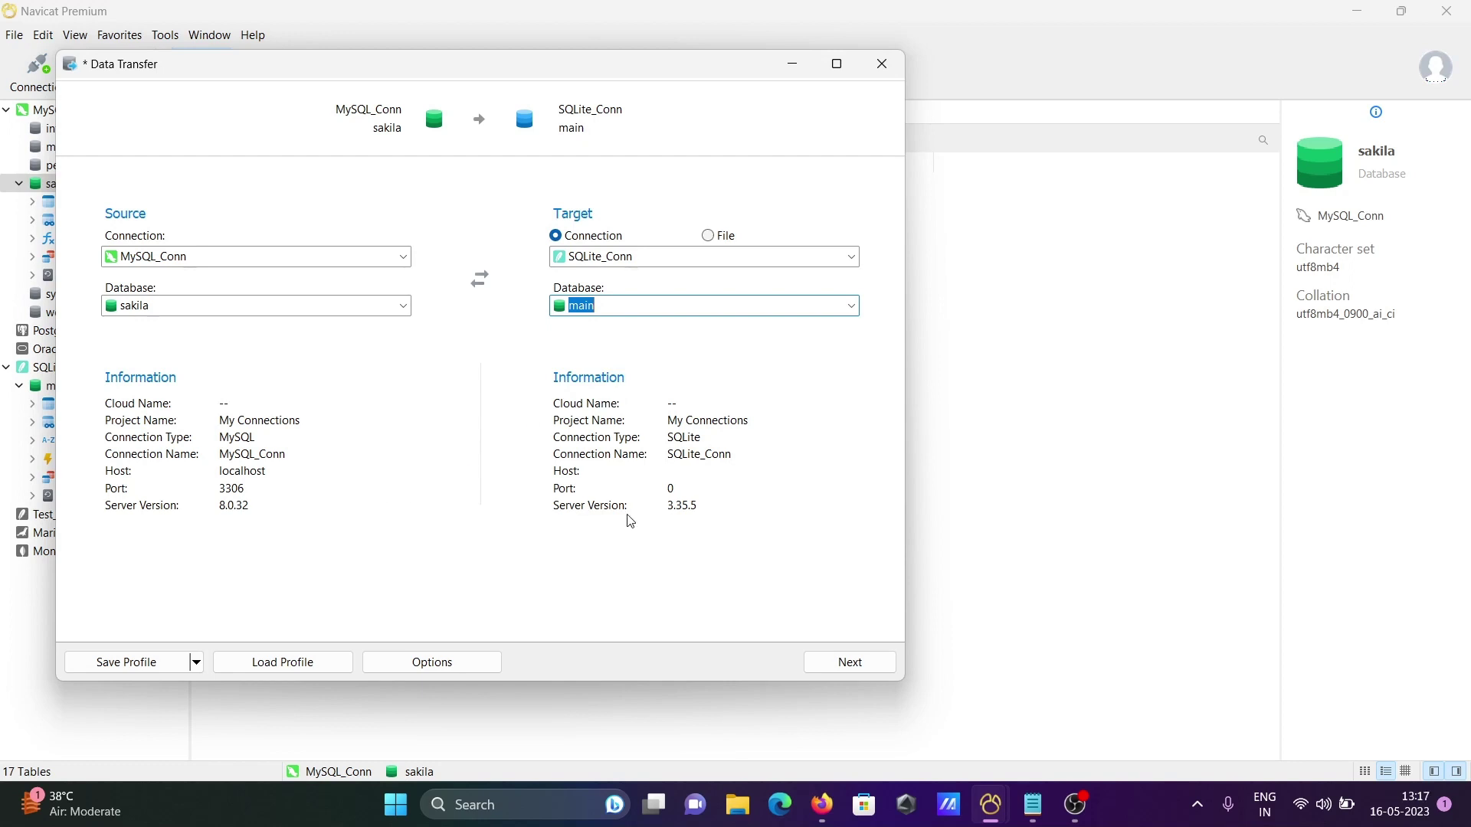
- On the object-selection step, expand Custom tables and tick it to select all 17
click(849, 663)
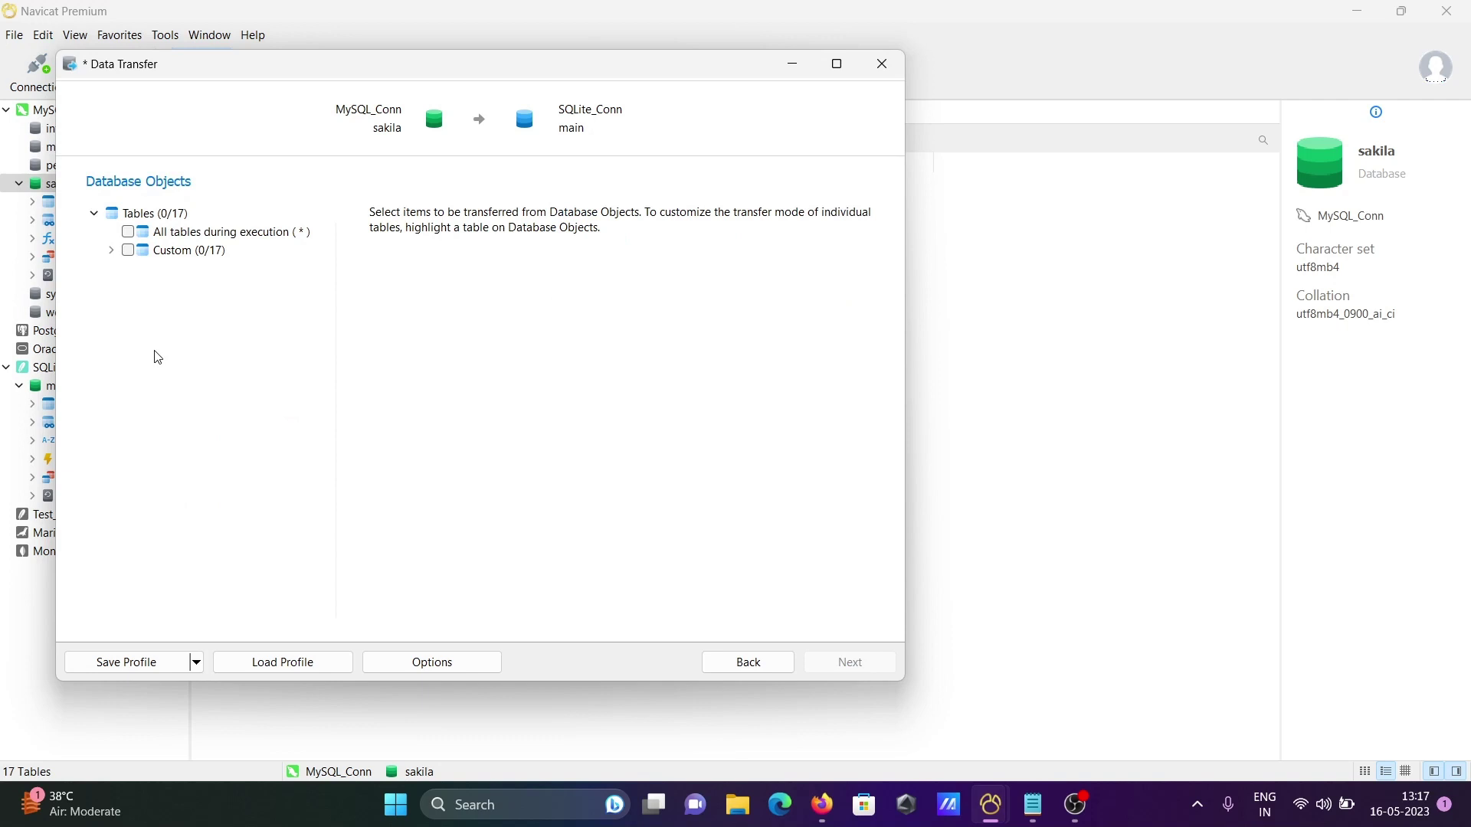
click(112, 251)
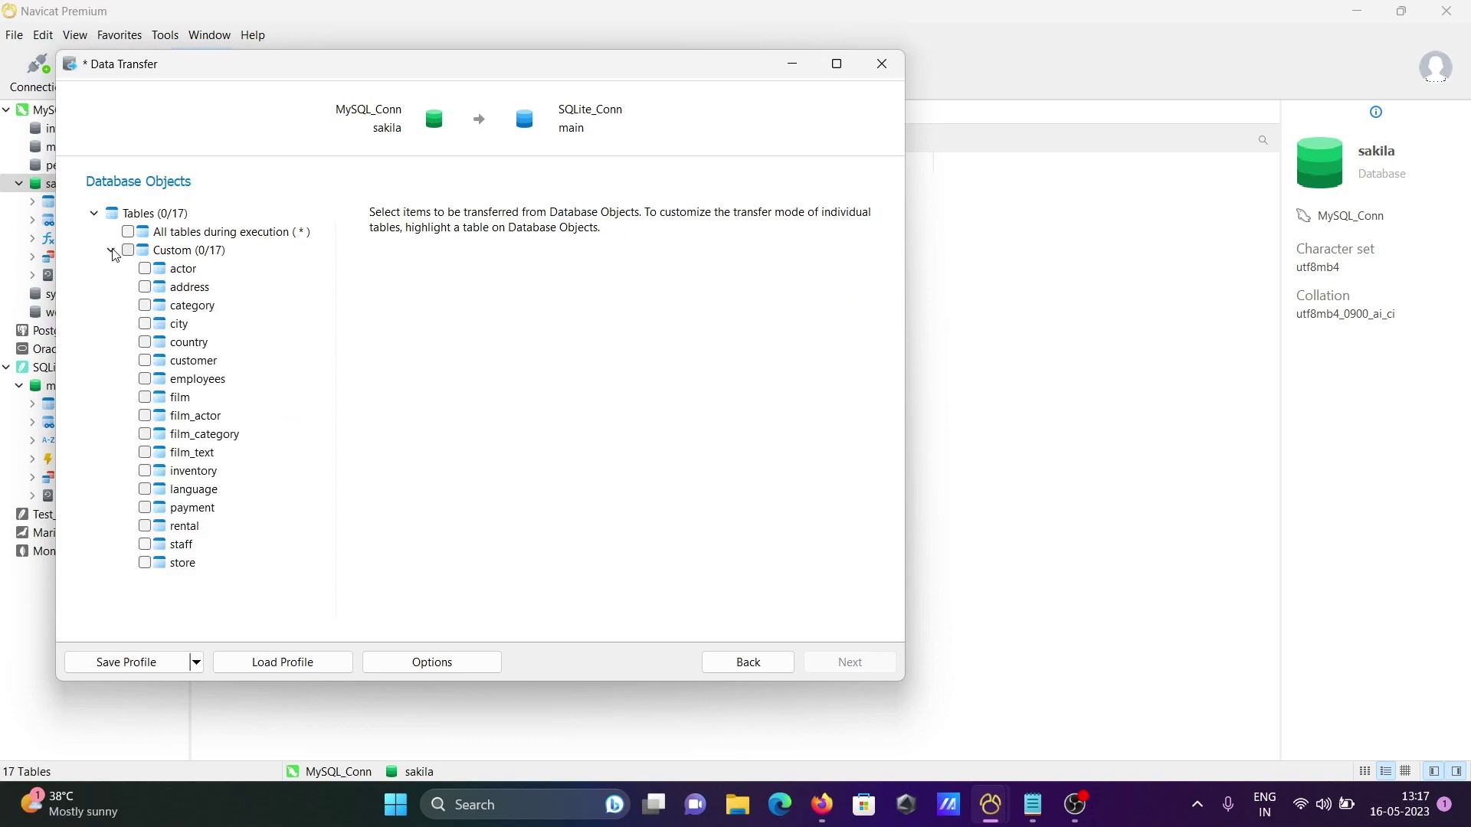
double_click(124, 254)
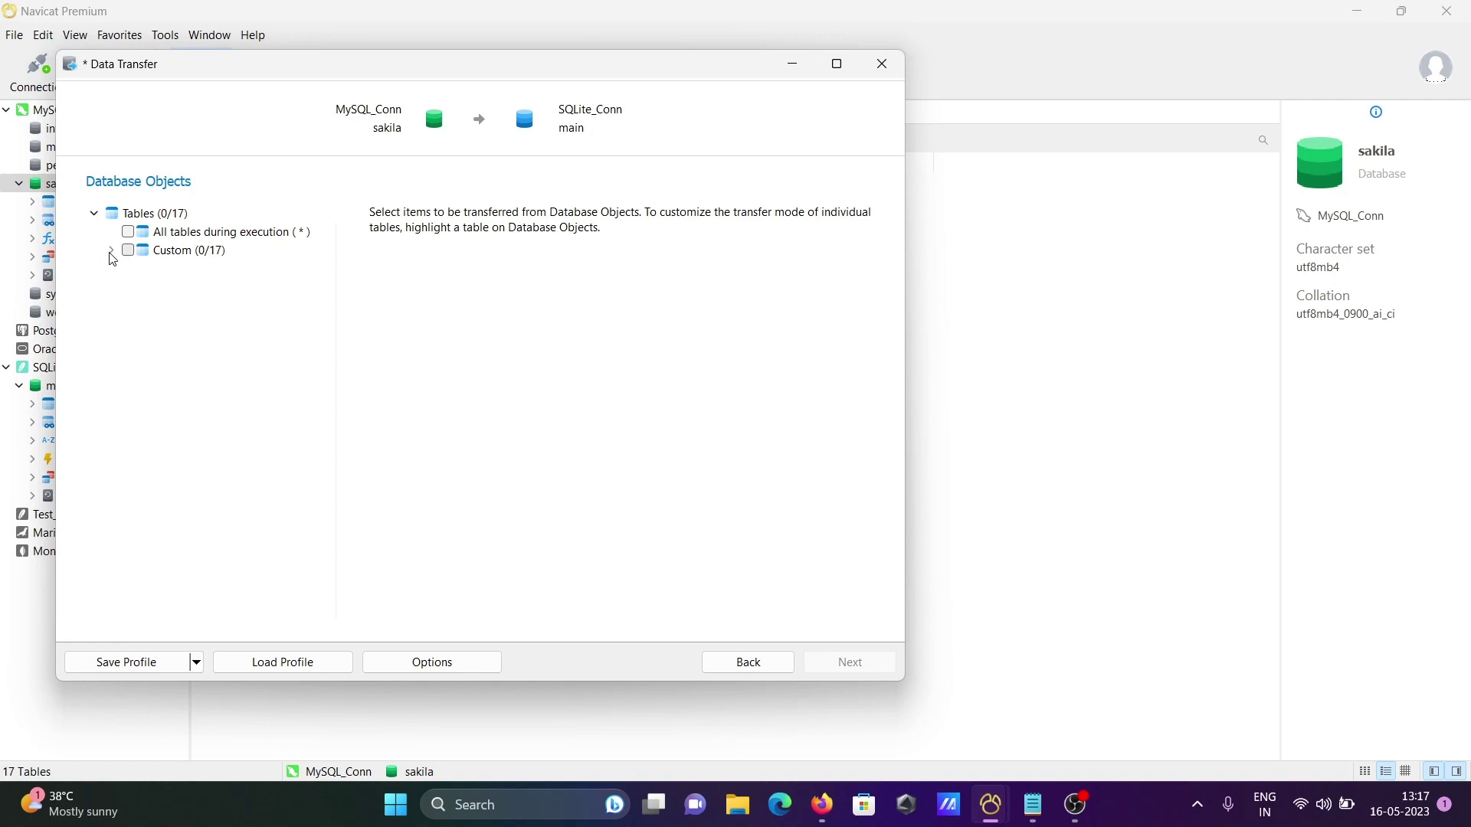
click(112, 250)
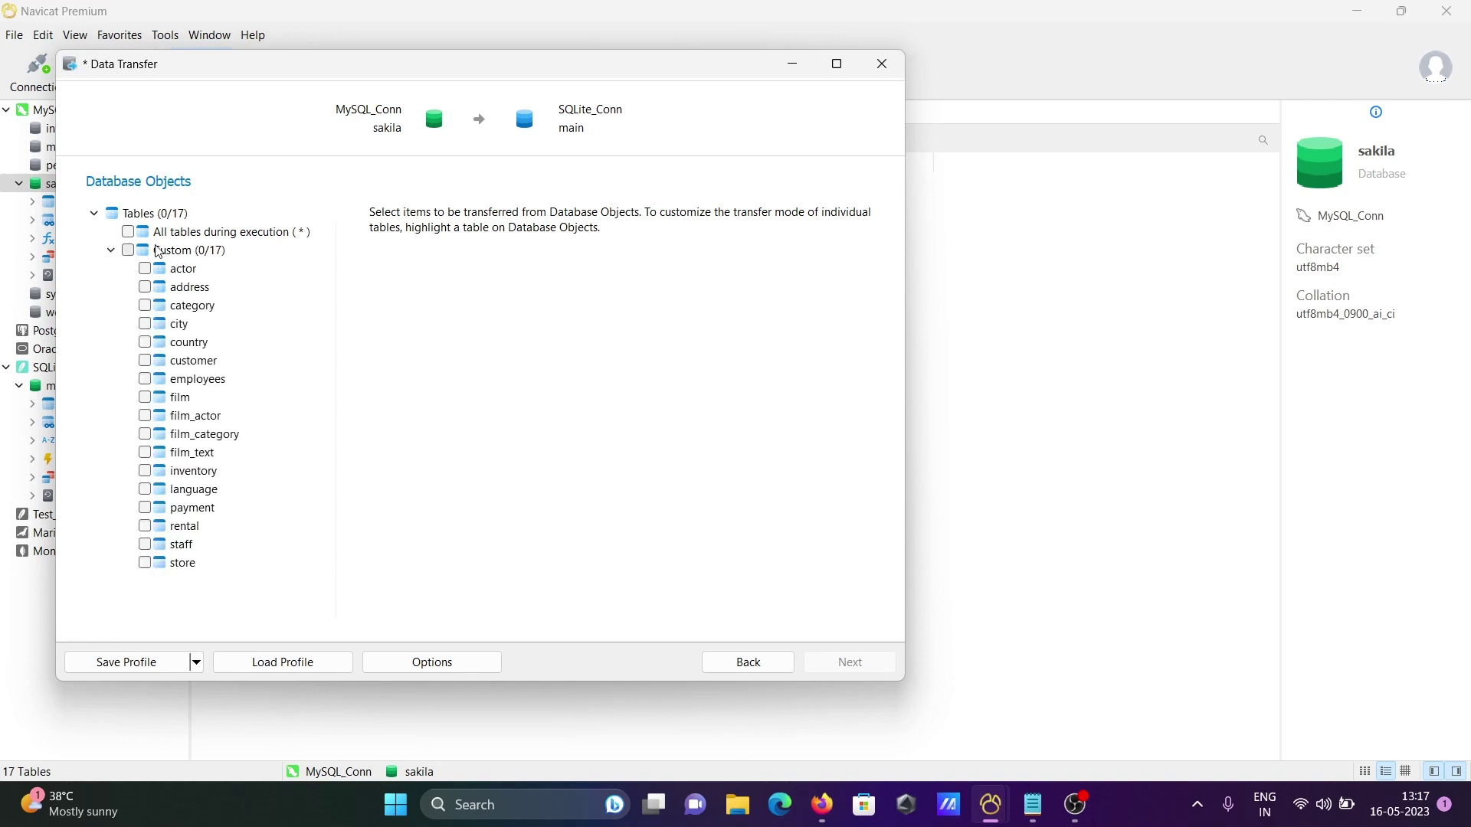
click(128, 252)
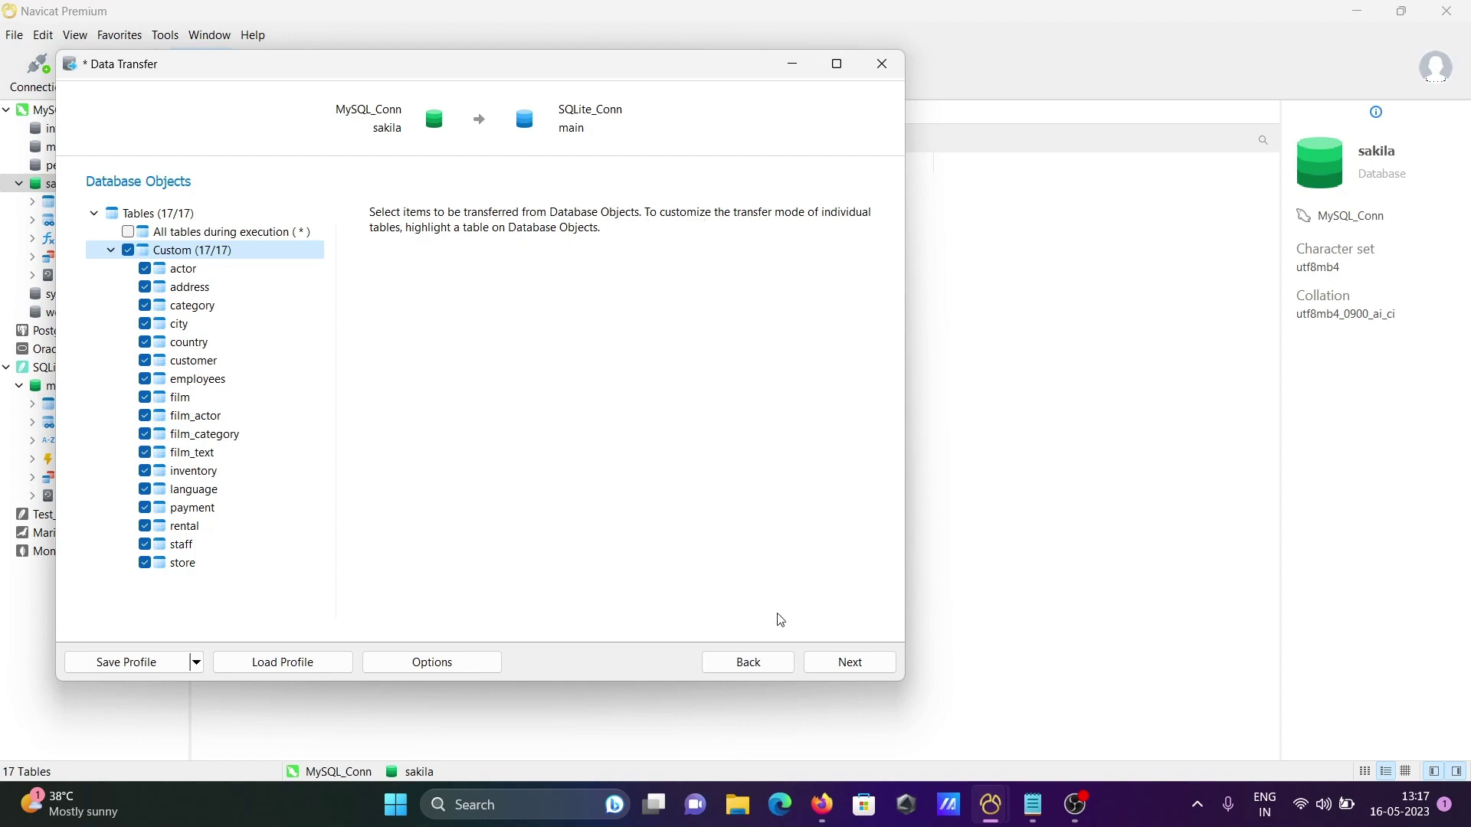
- Run the transfer, confirm dropping existing target tables, and close the finished log
click(855, 664)
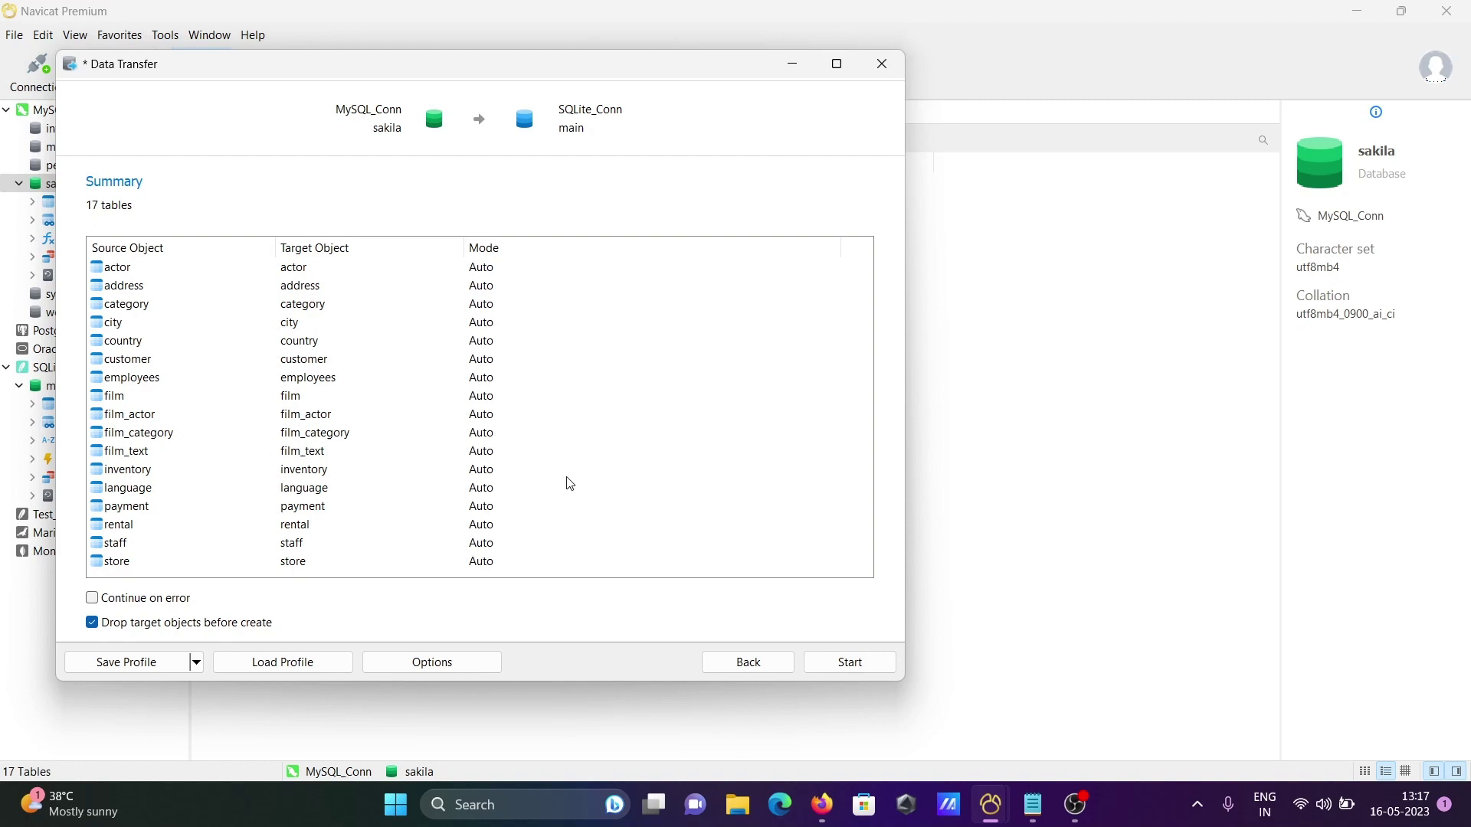
click(848, 661)
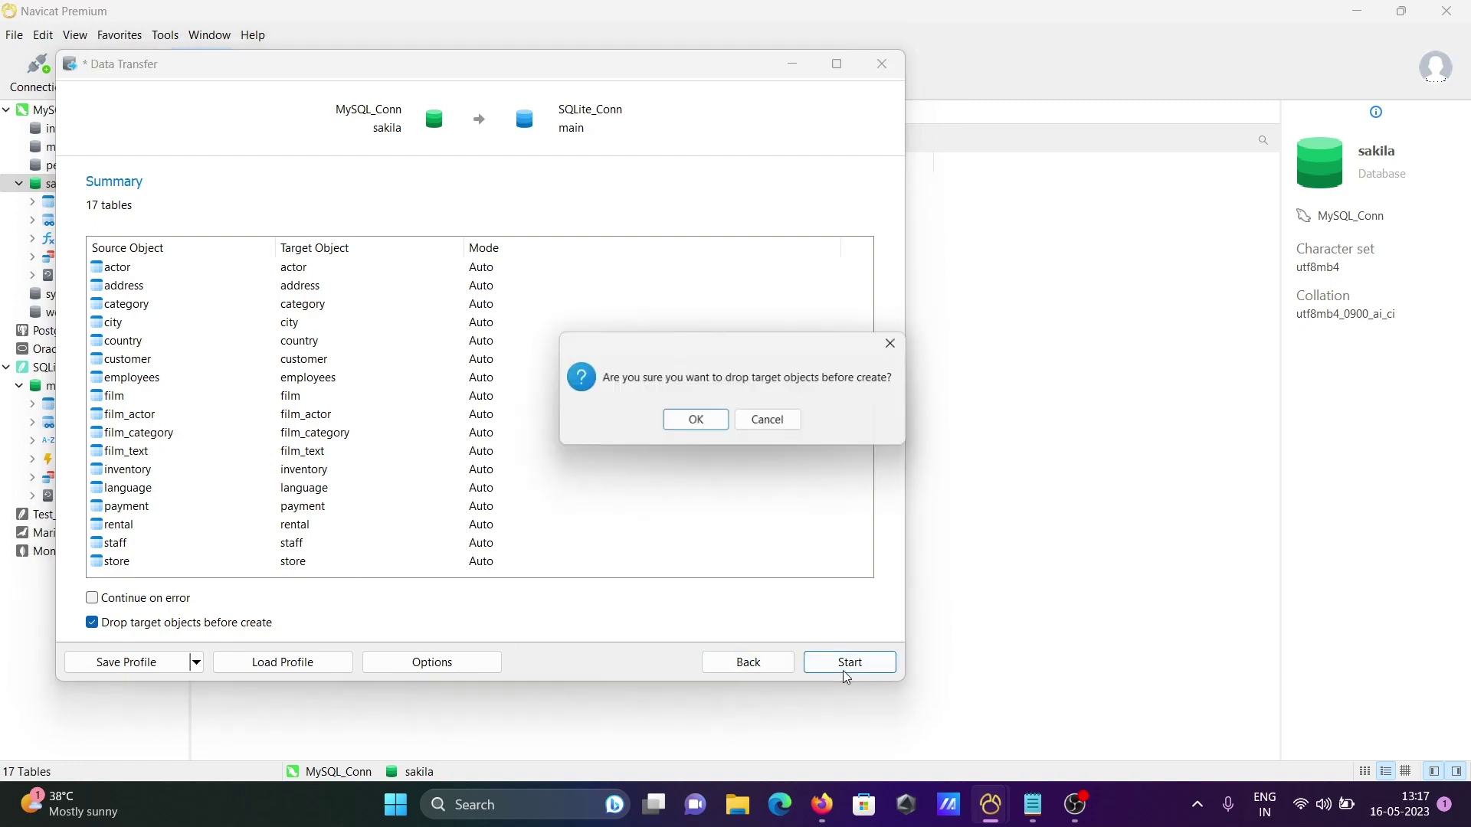
click(690, 425)
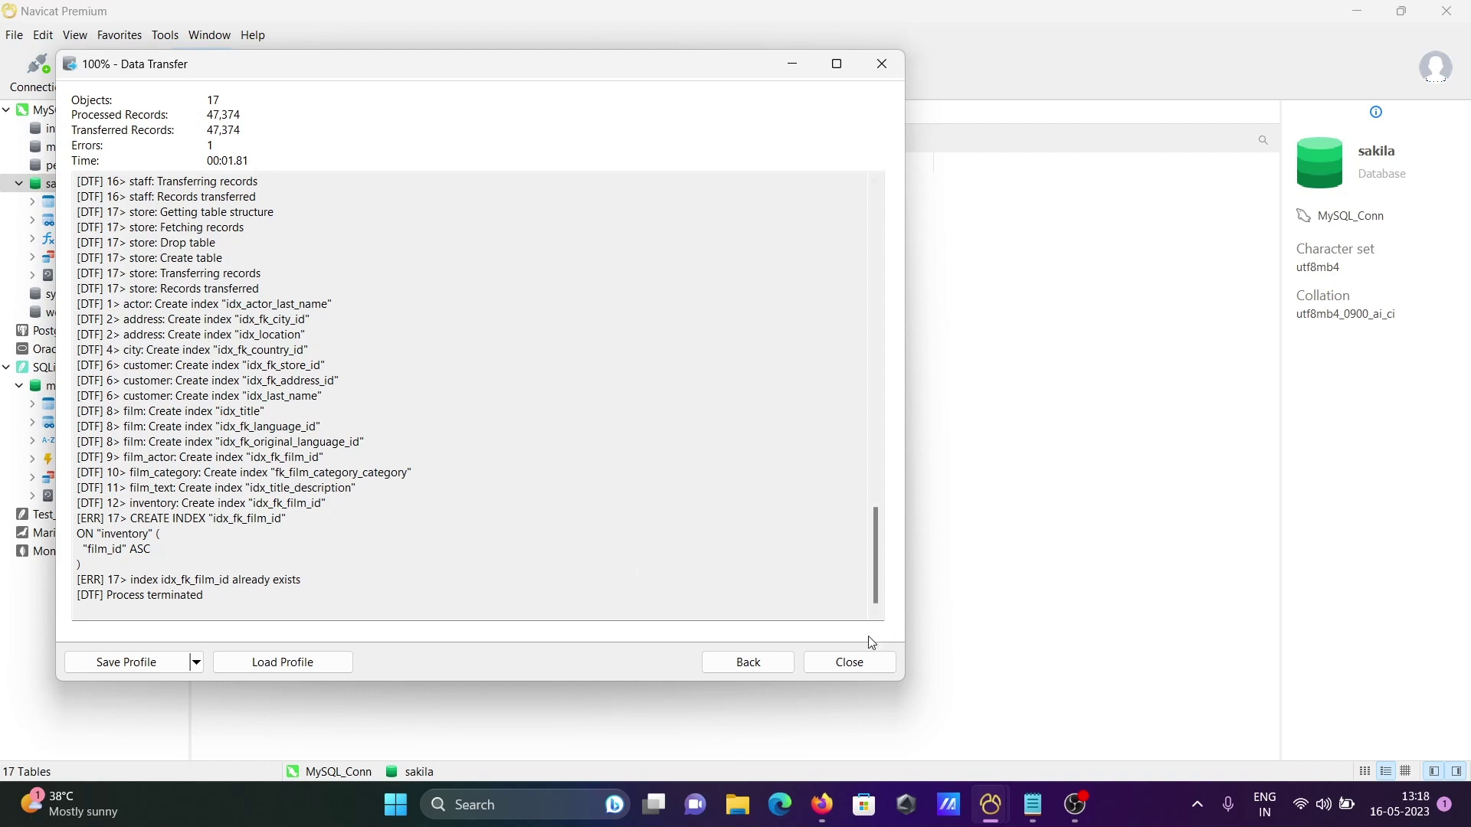
click(836, 669)
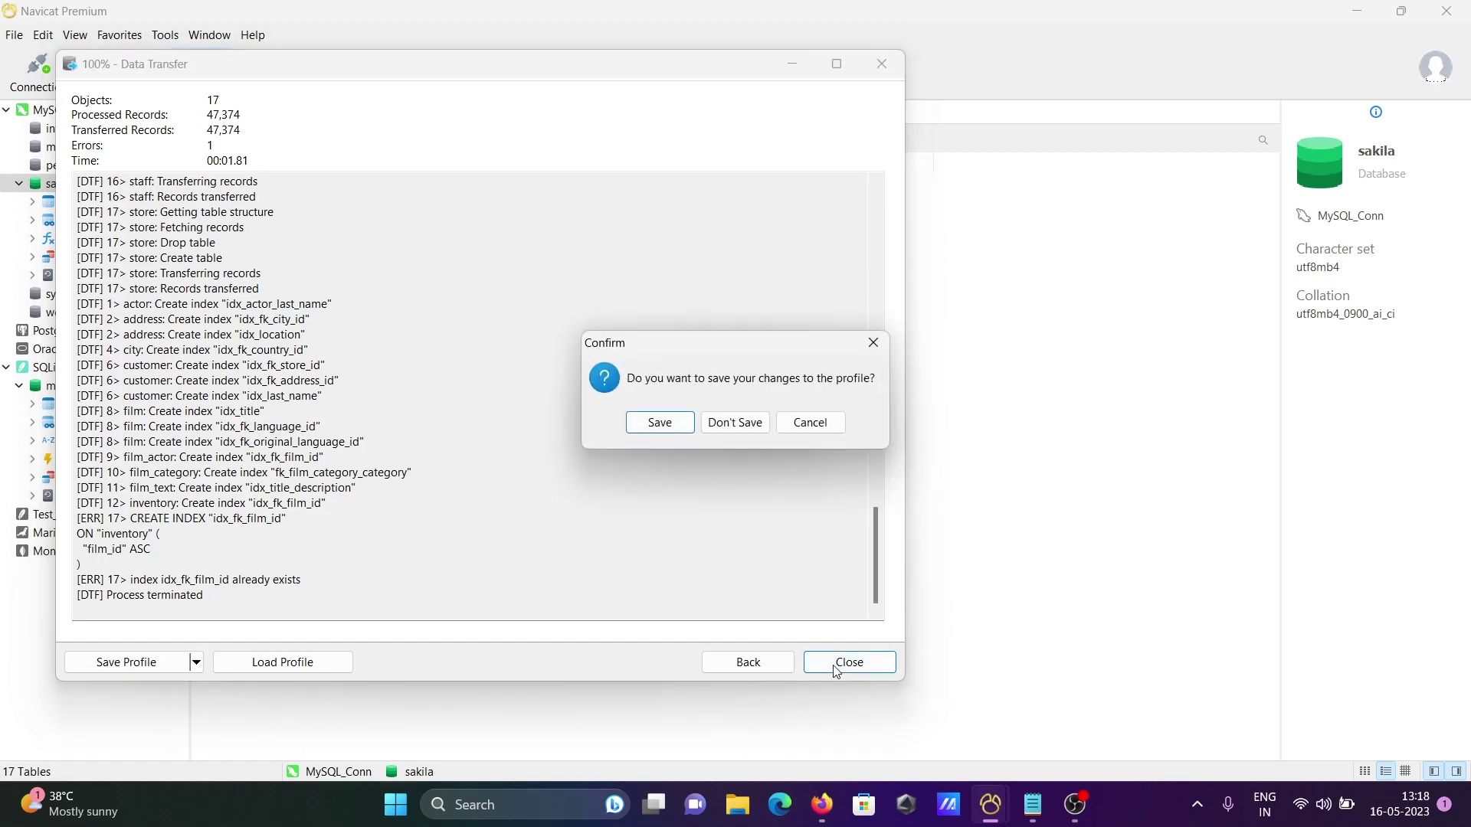
- Dismiss the save-profile prompt and browse SQLite main's tables and views
click(737, 425)
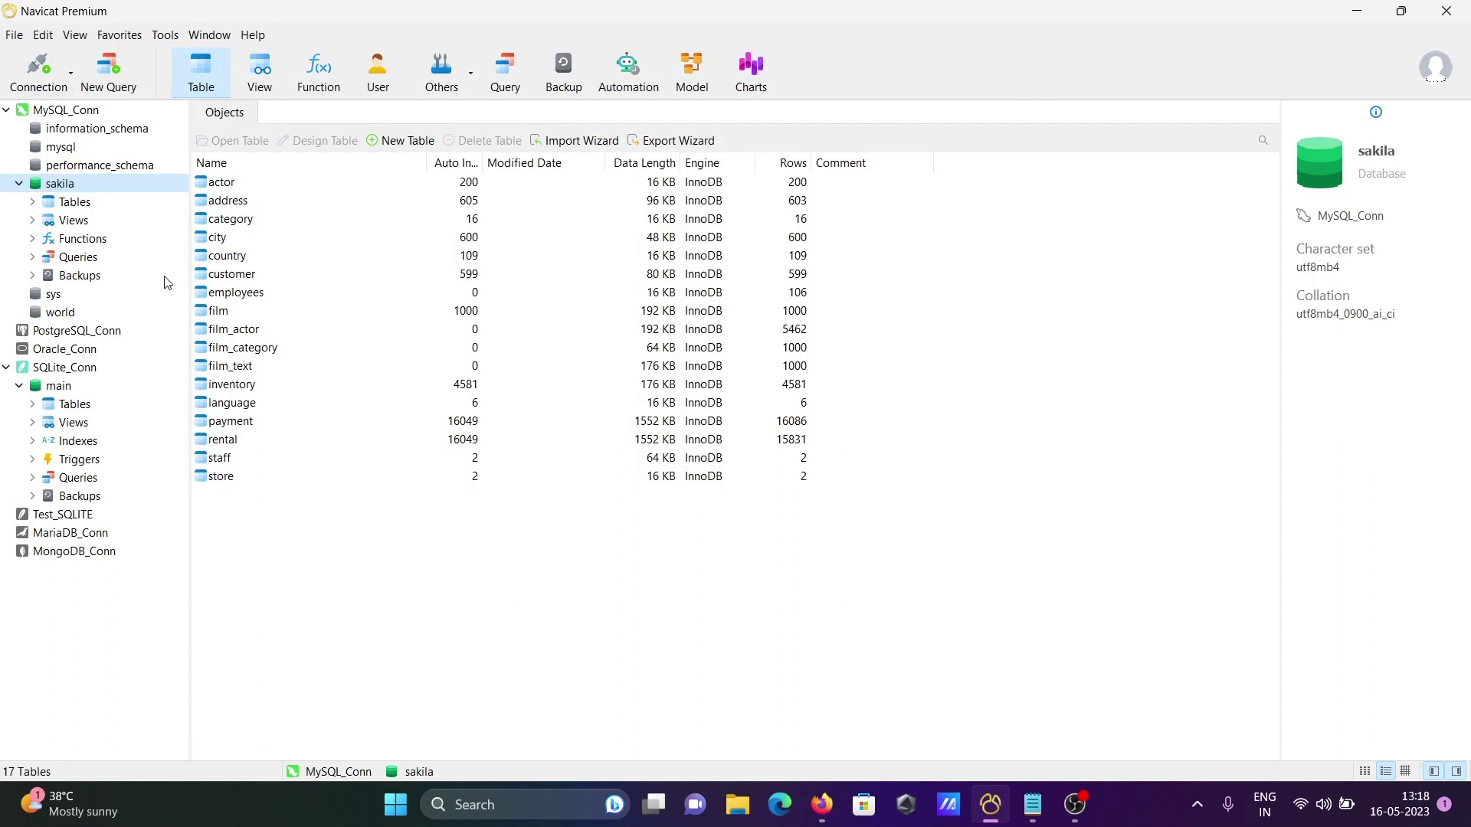
click(52, 370)
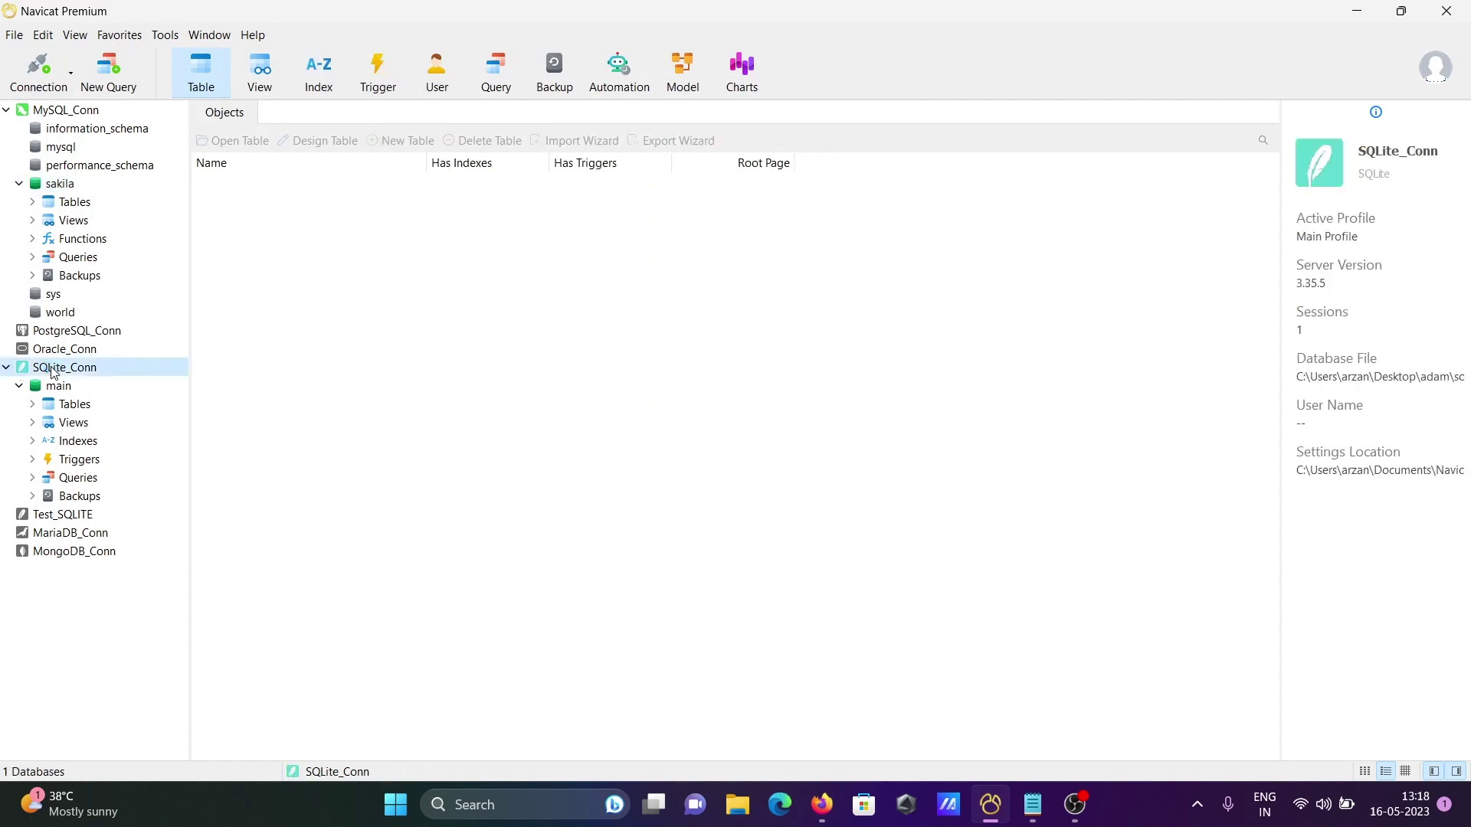
click(62, 409)
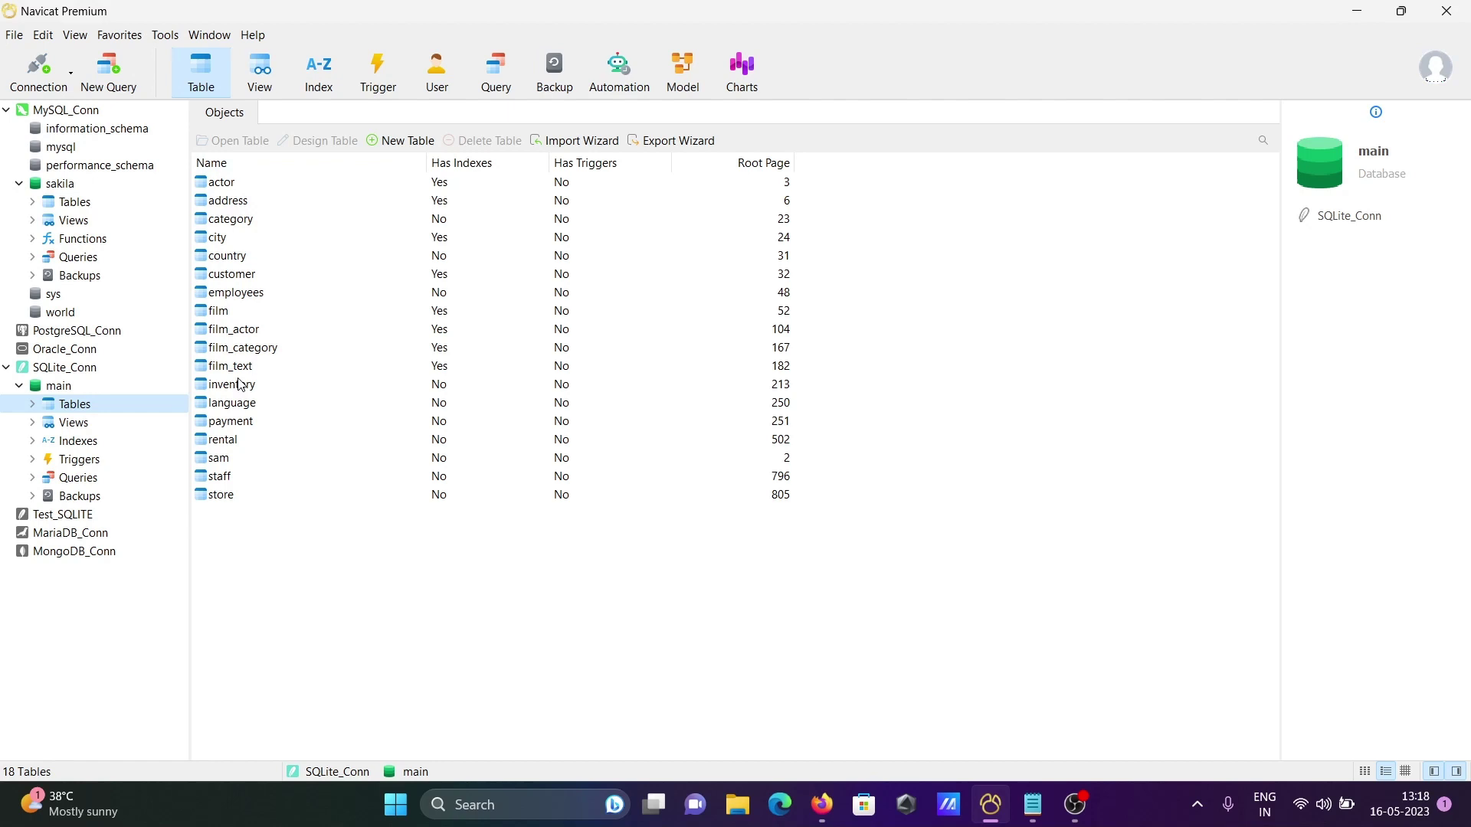
click(52, 424)
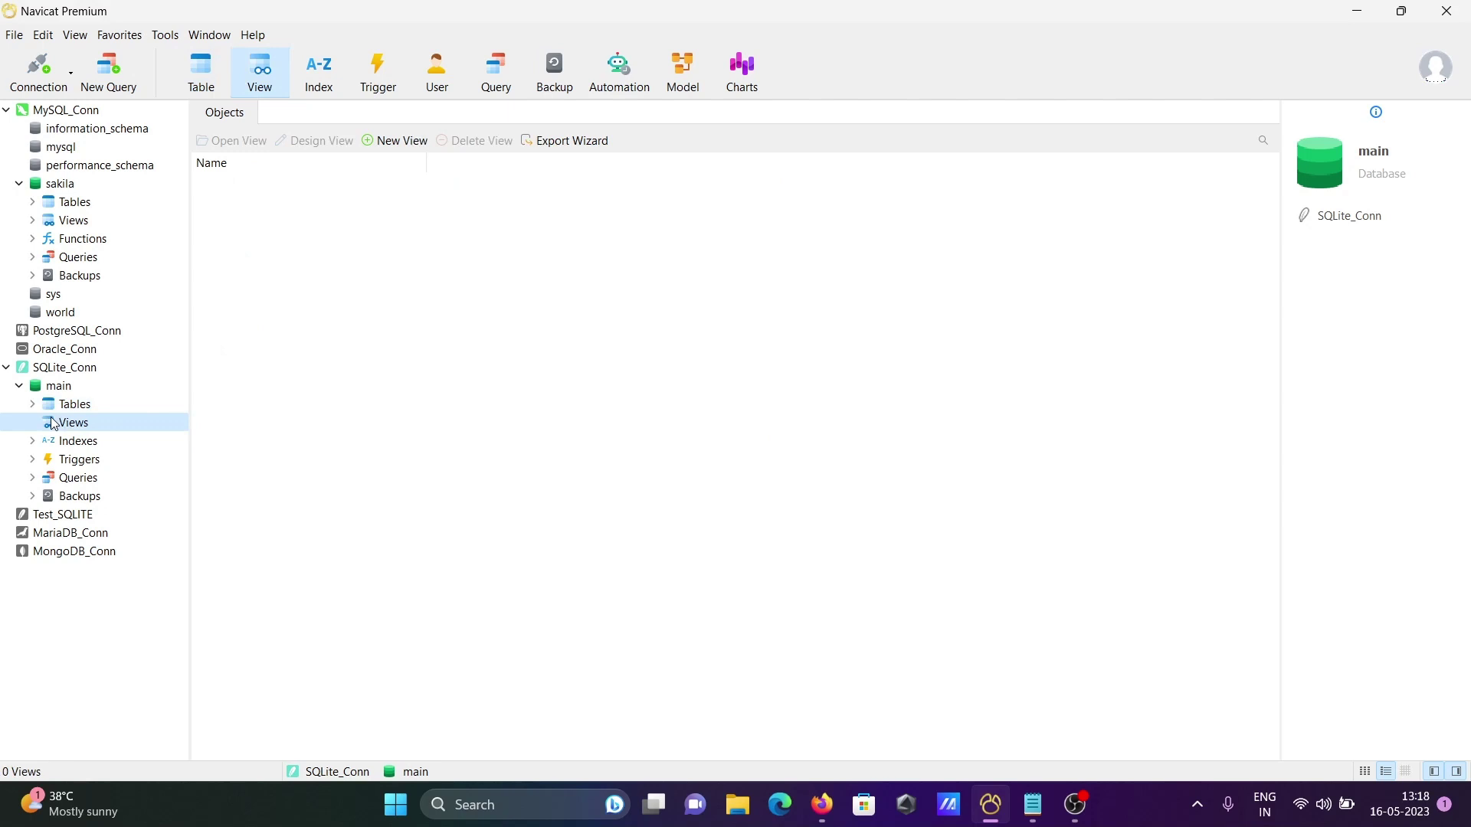
- Inspect SQLite main's transferred indexes, triggers and saved queries
double_click(55, 441)
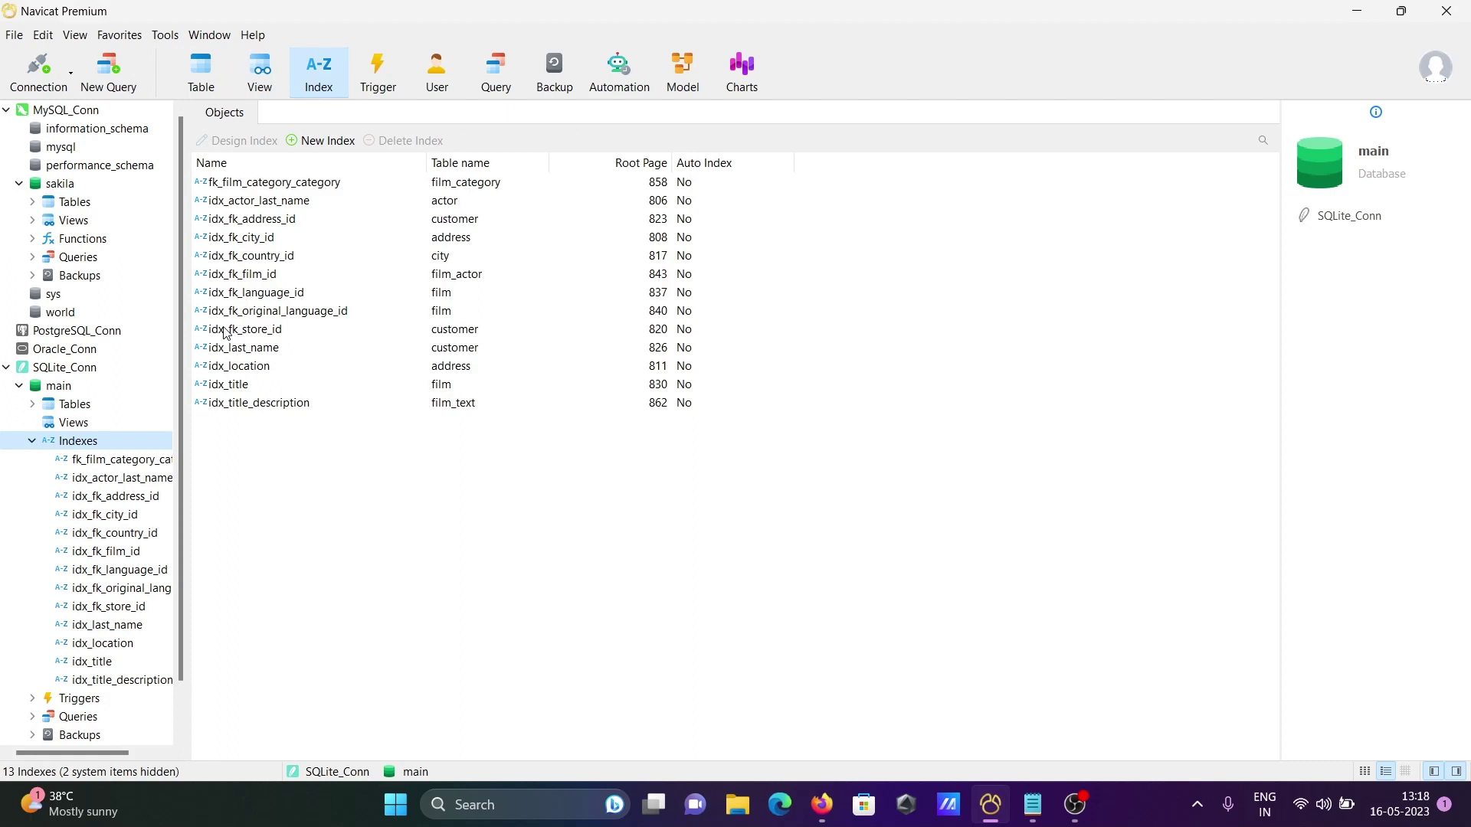
click(36, 443)
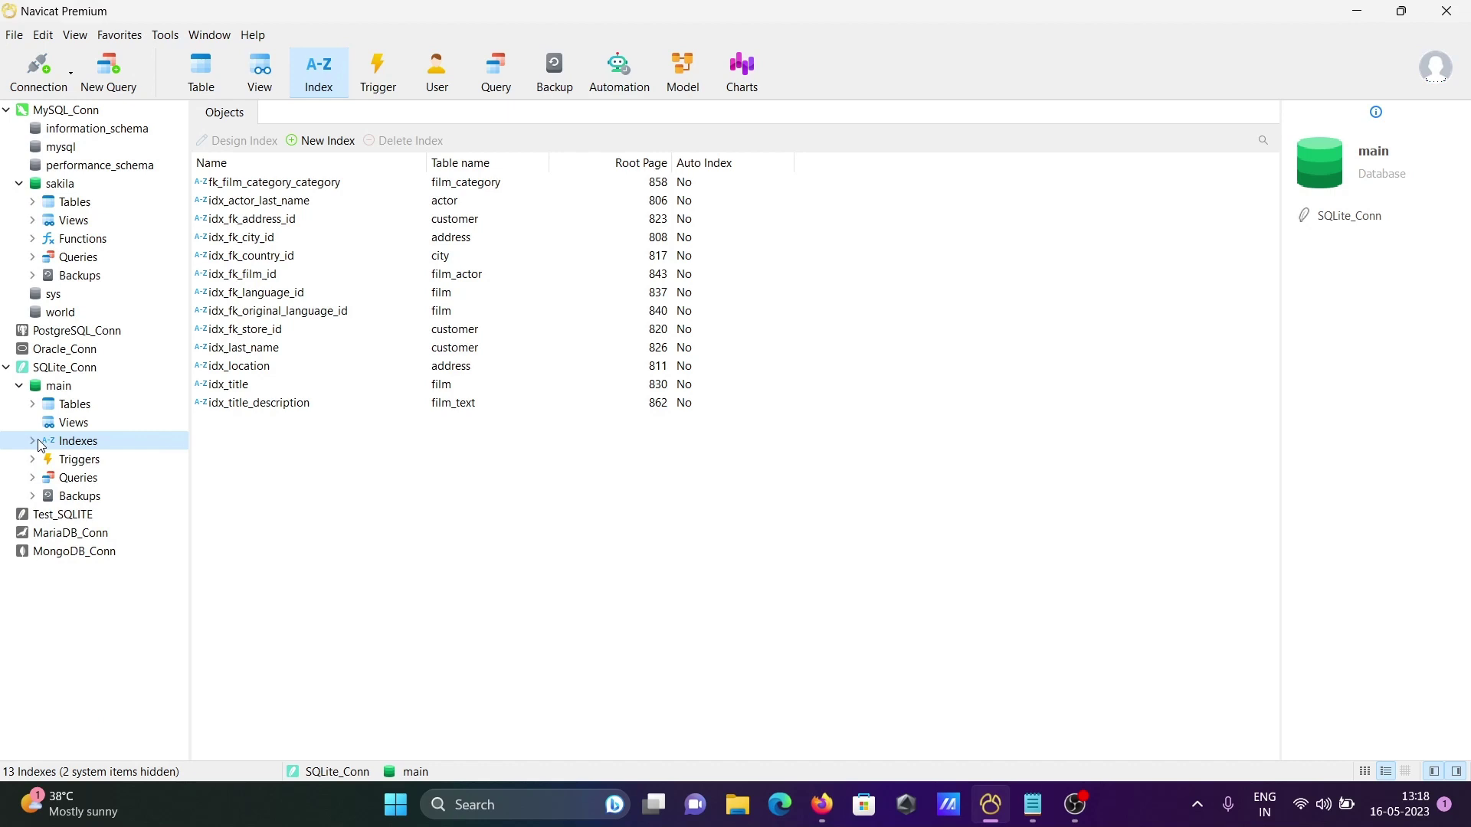
click(58, 465)
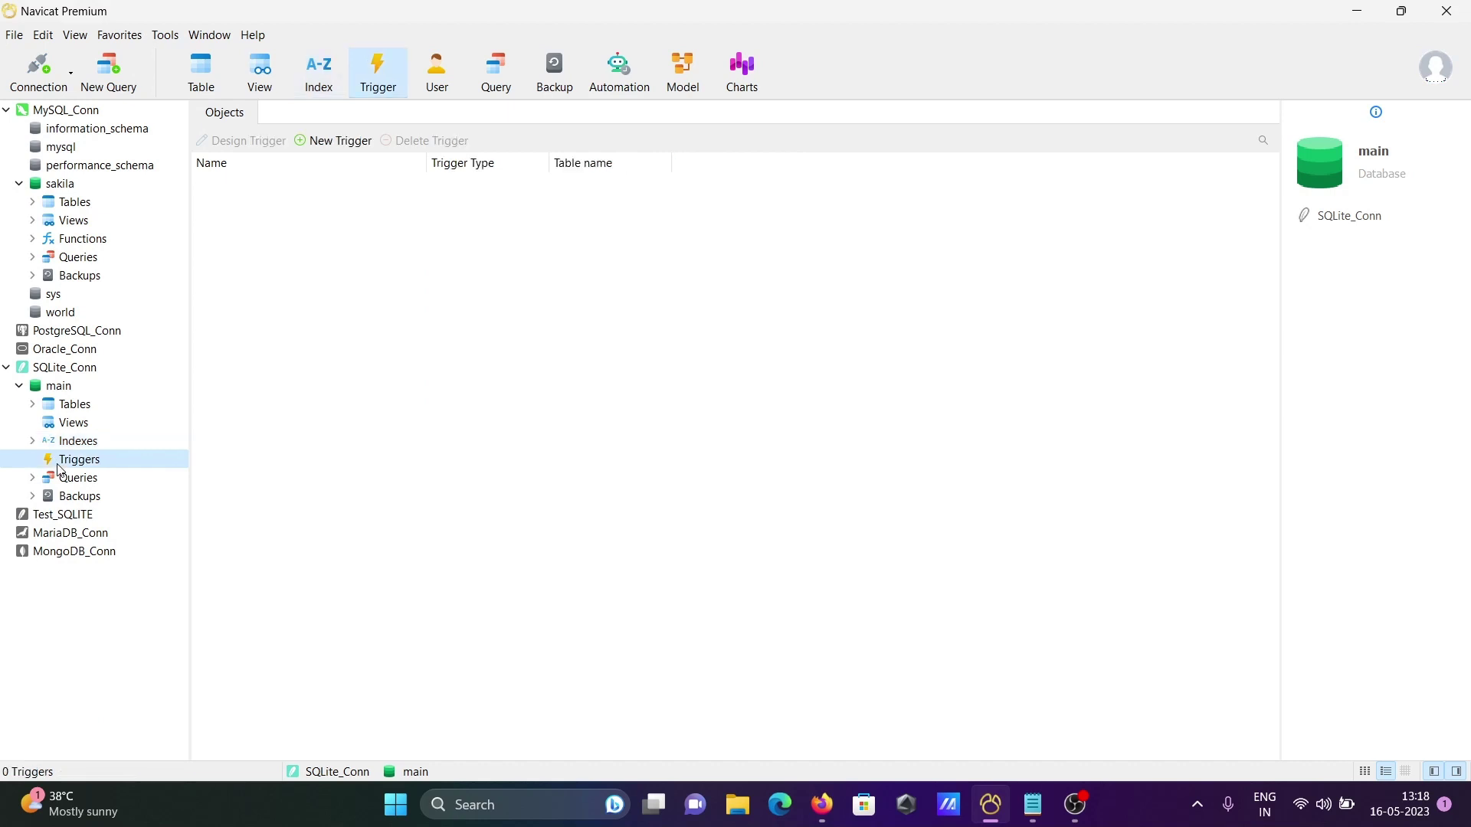
click(50, 488)
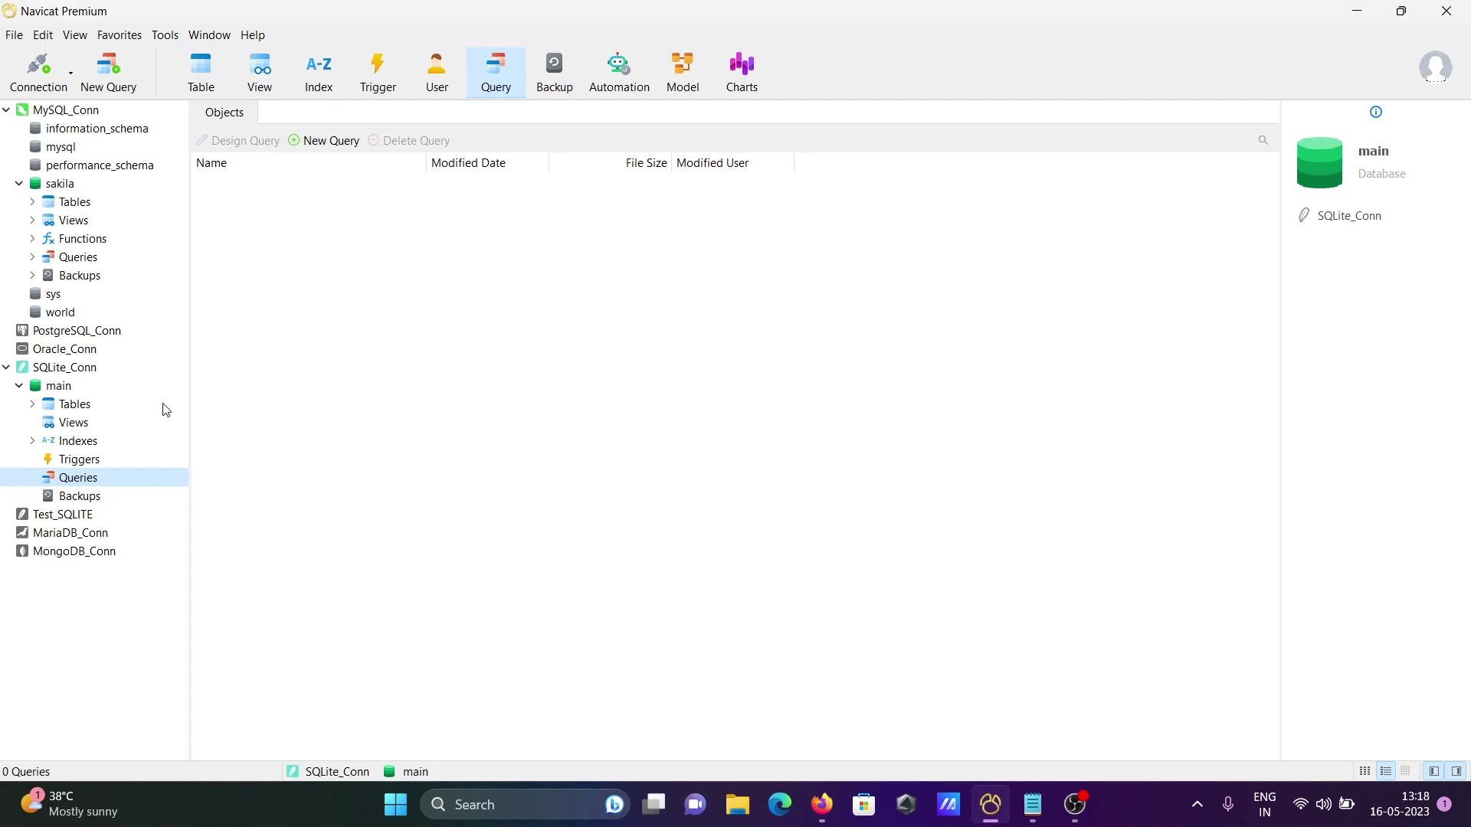
- Recheck SQLite main's indexes and finish on its list of 18 tables
click(32, 404)
click(32, 404)
click(60, 448)
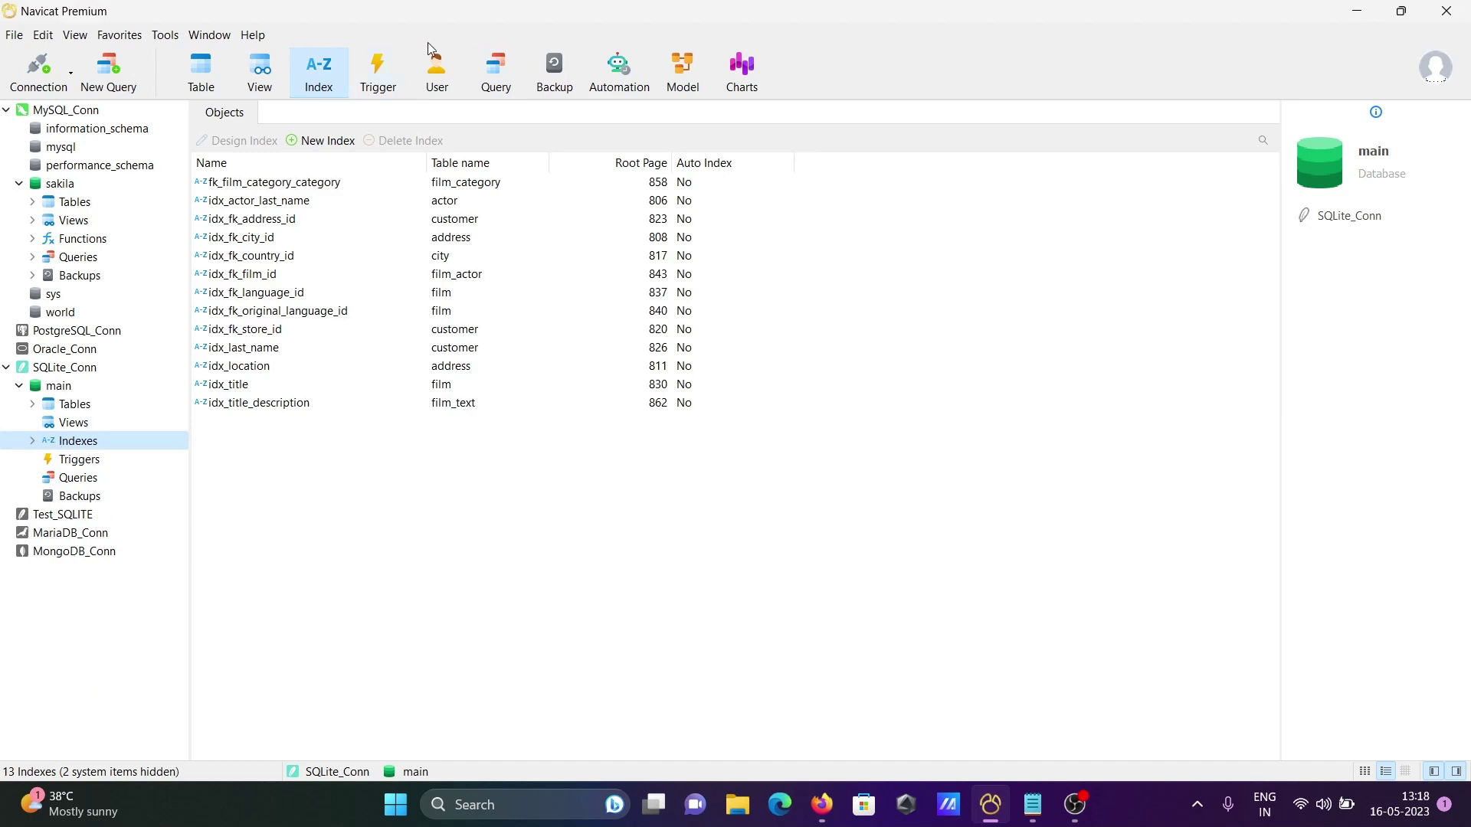
click(67, 408)
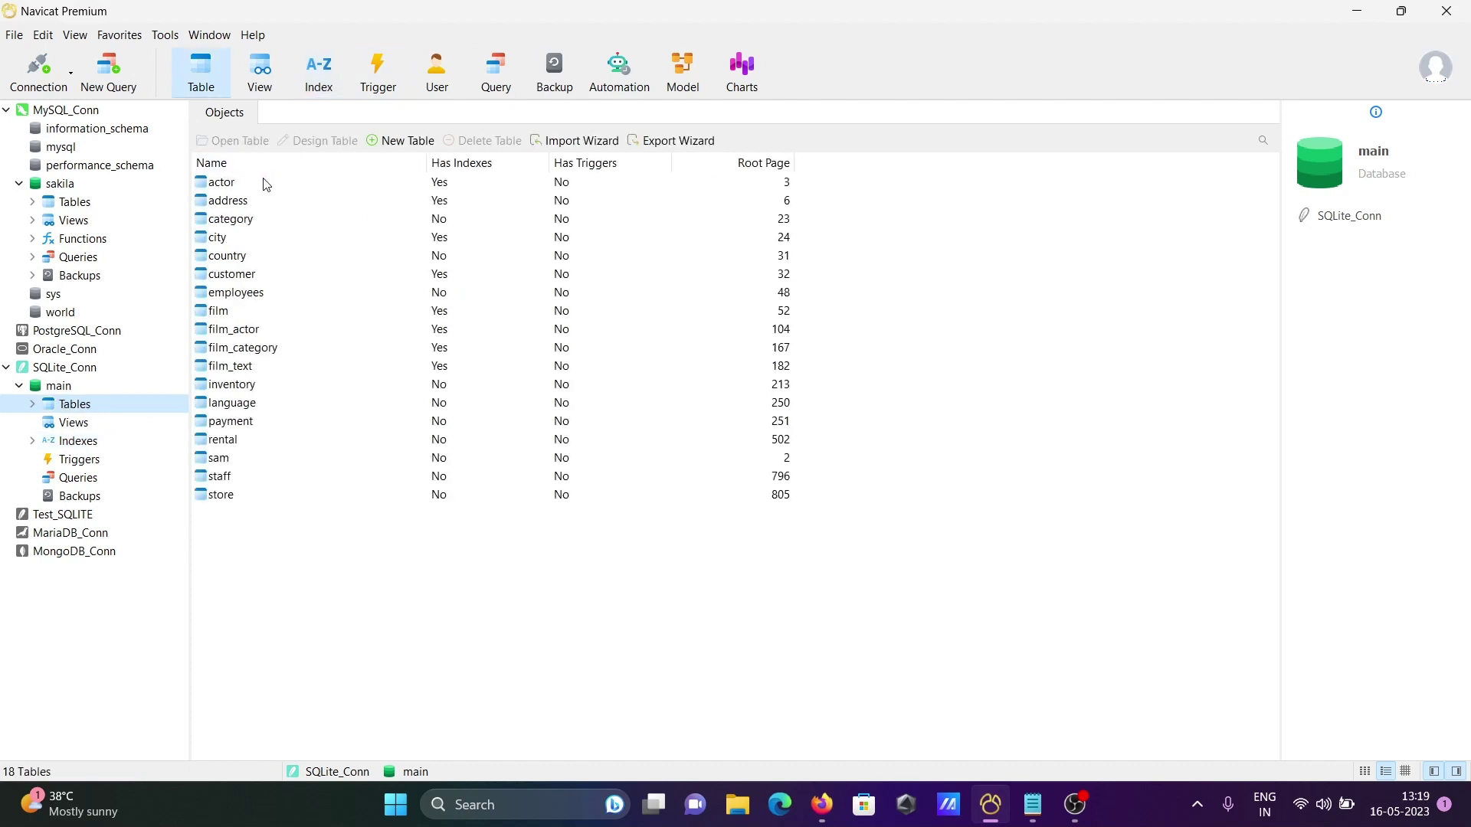
- Open the actor table's 200 rows and bring the Notepad notes window forward
double_click(233, 187)
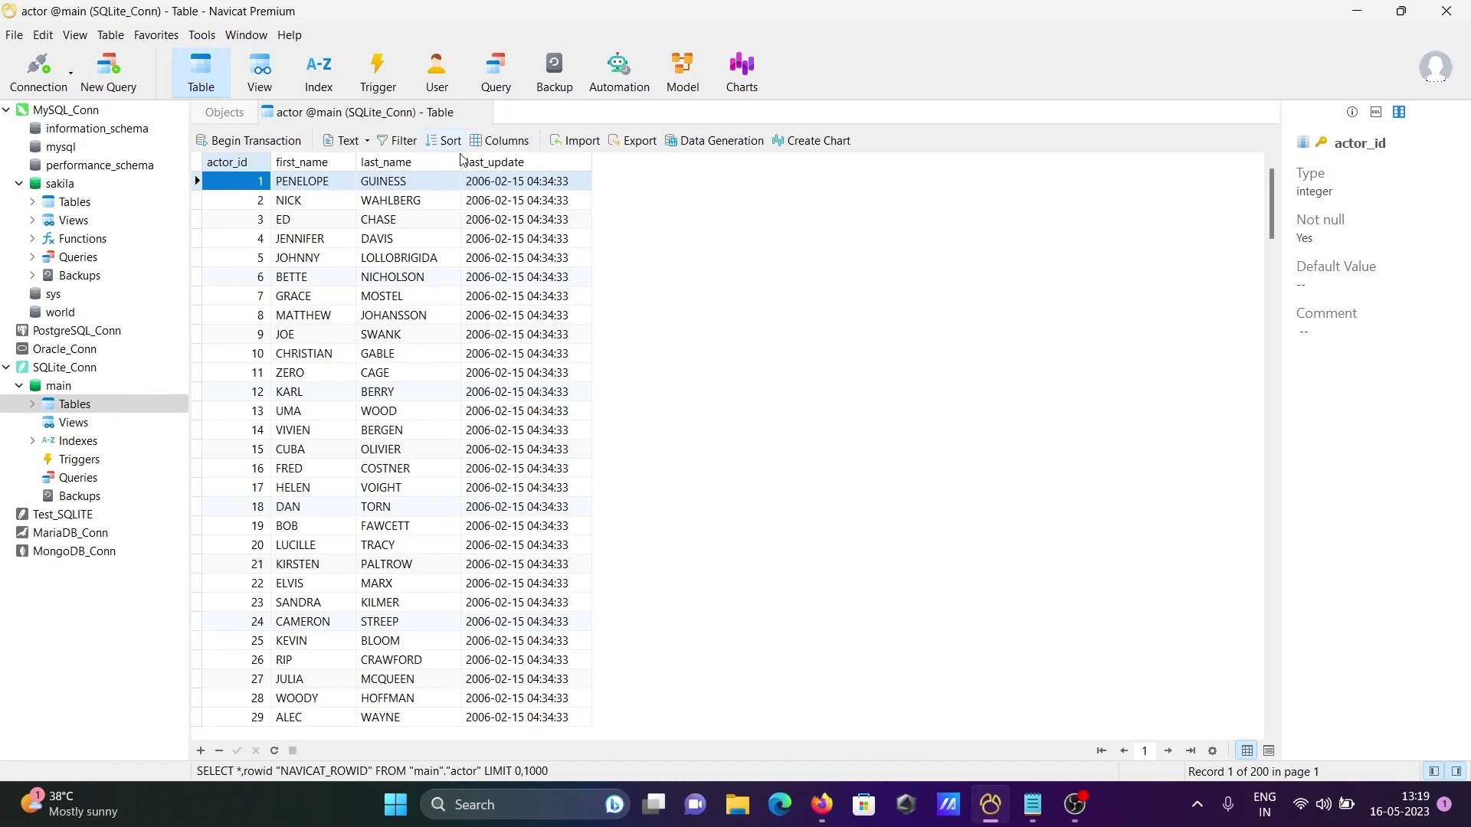
click(1031, 804)
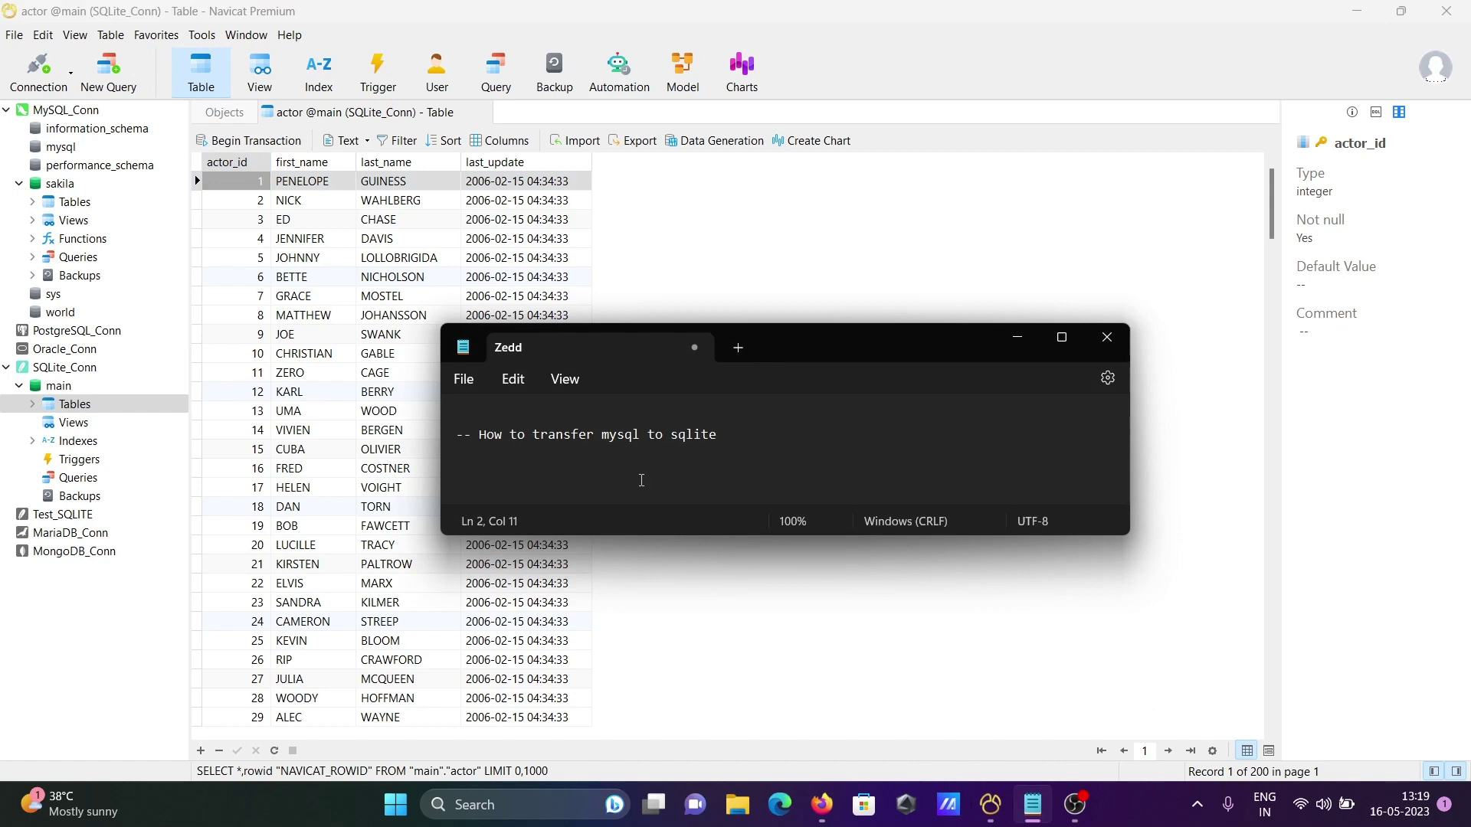